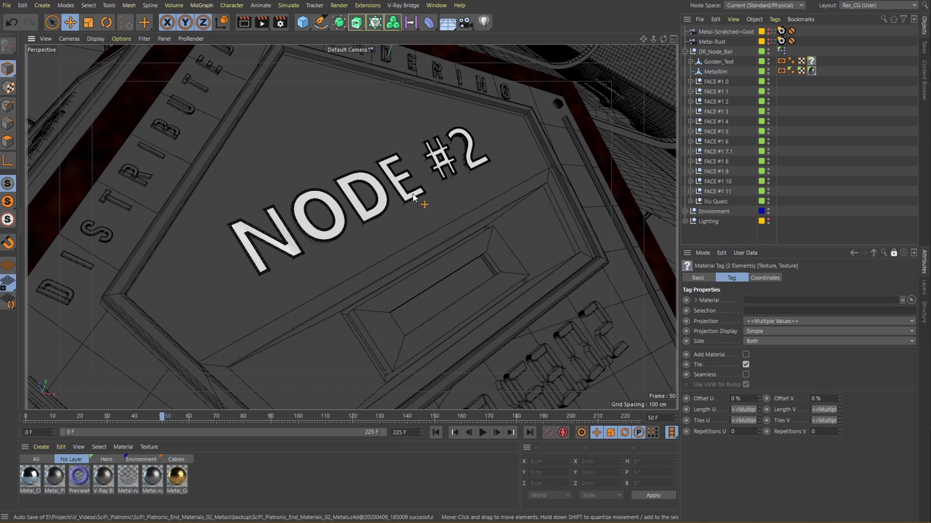
Look through the Metal-Scratched+Gold camera to frame the NODE #2 lettering
left_click(775, 32)
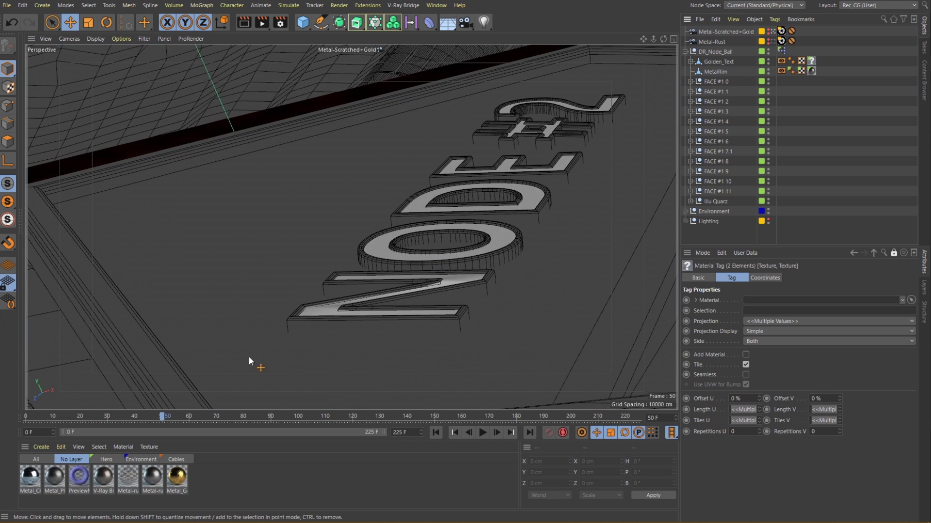
Create a new V-Ray Standard material and assign it to the lettering's material tags
left_click(47, 447)
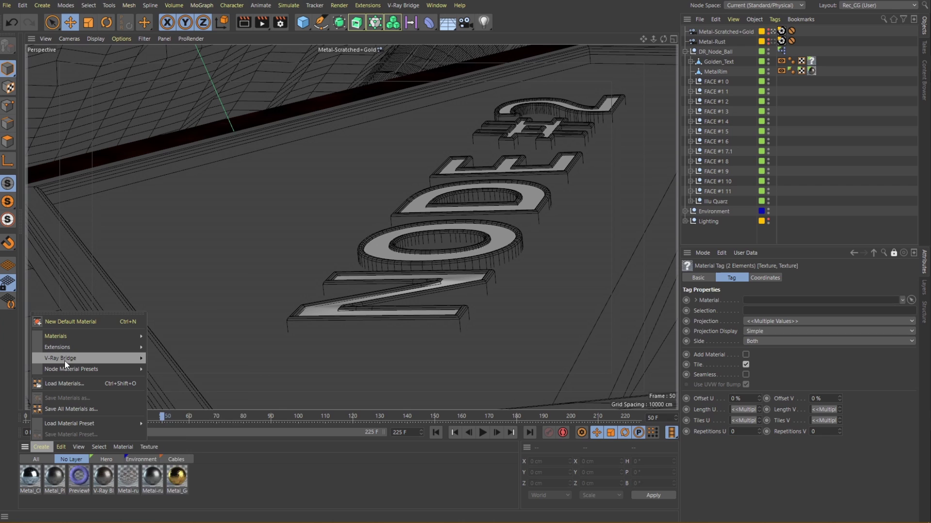
mouse_move(65, 359)
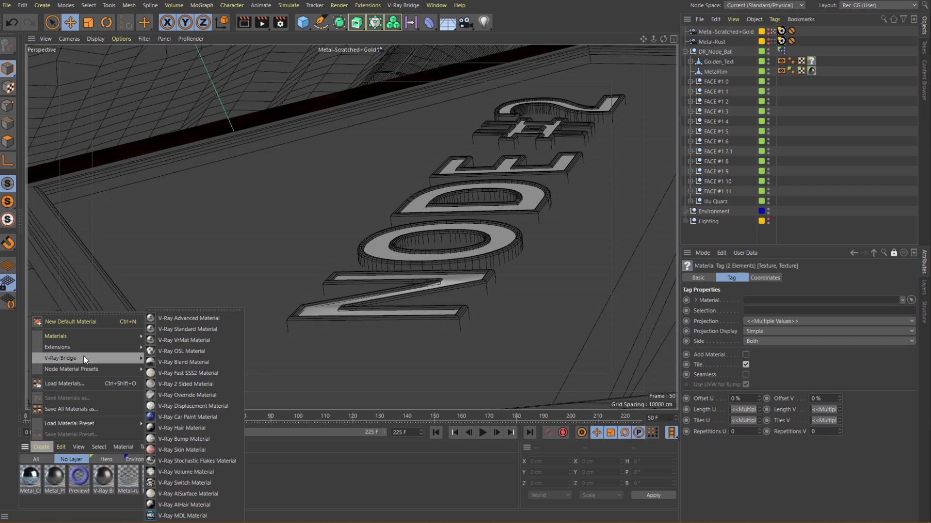
left_click(224, 330)
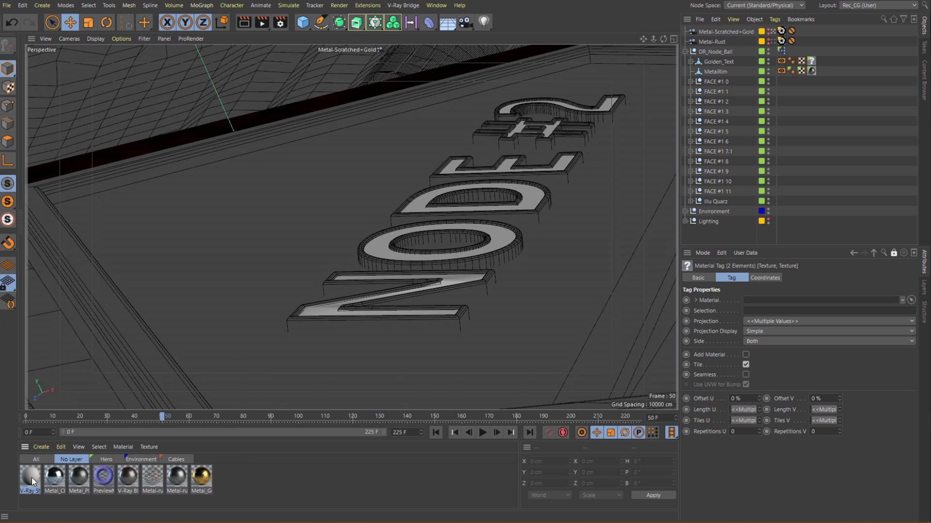
mouse_move(31, 477)
left_mouse_down()
mouse_move(491, 414)
mouse_move(751, 302)
left_mouse_up()
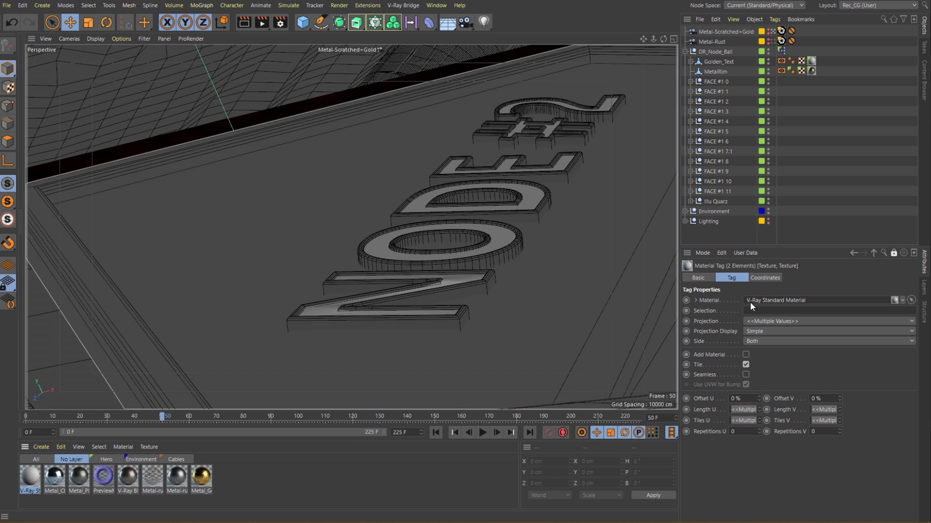
Rename the new material to Metal_Gold_Node
double_click(38, 476)
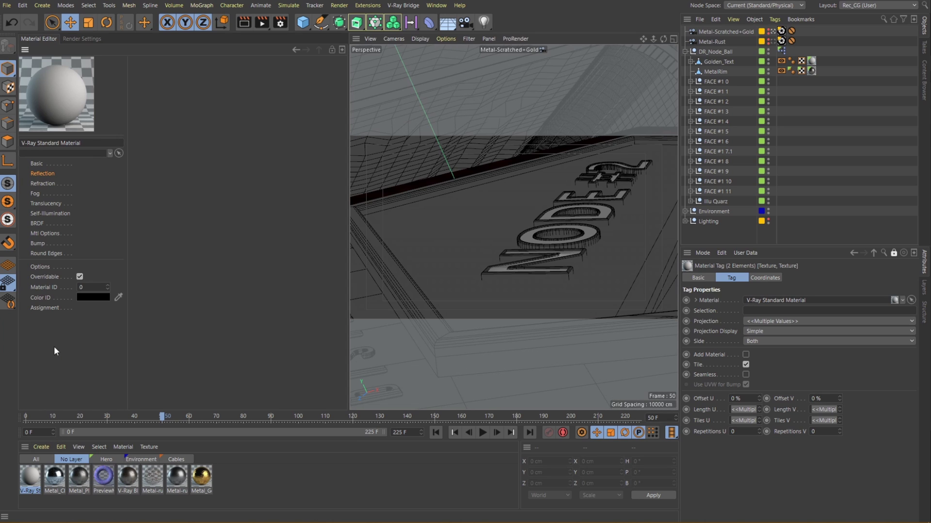
left_click_drag(80, 142, 20, 142)
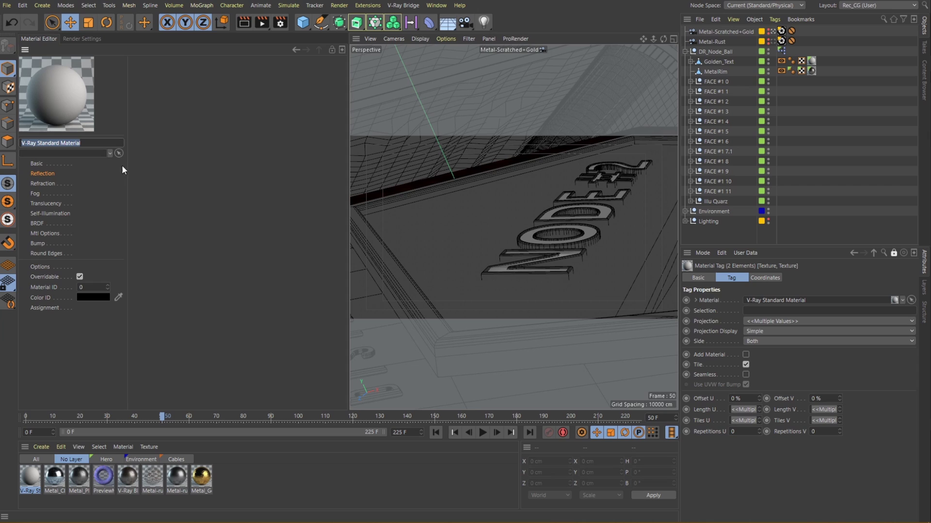
type("Meta")
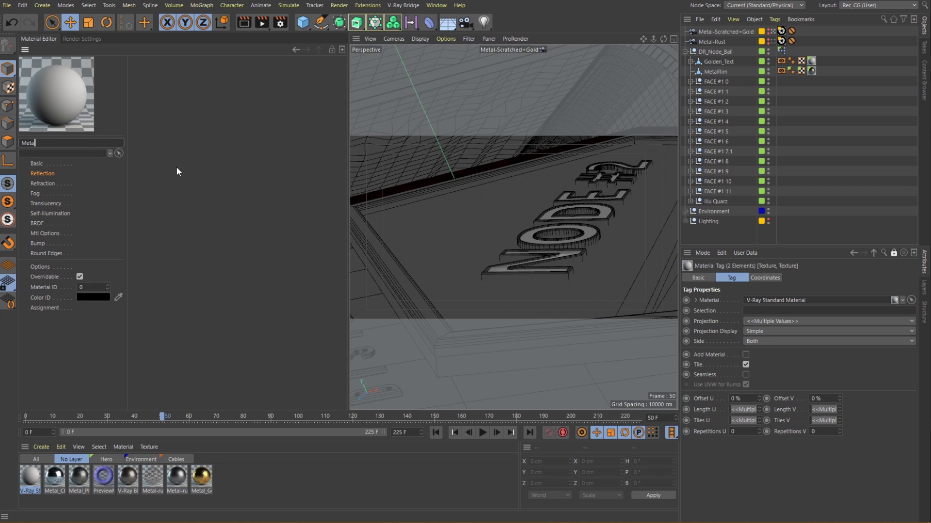
type("l_Gold_Node")
key("Return")
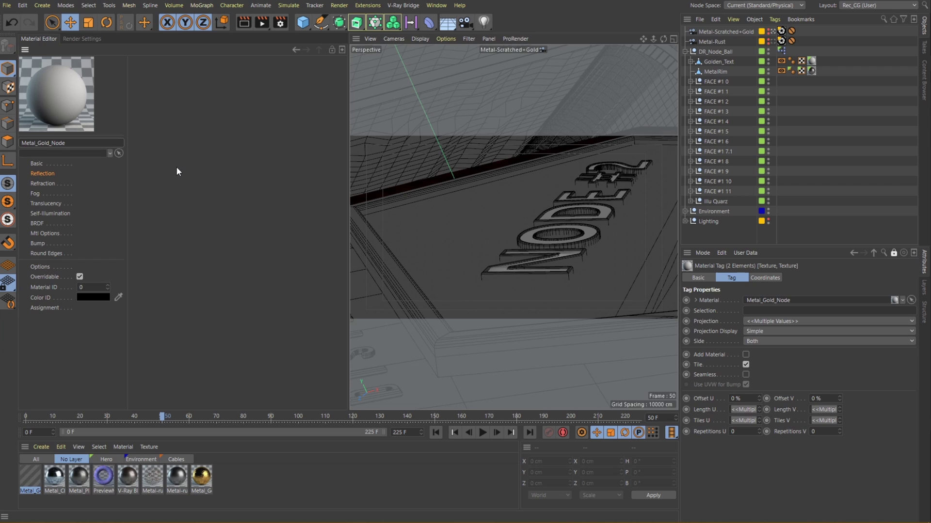
Darken Metal_Gold_Node's diffuse to near black and tint its reflection gold (S 75%, V 76%)
left_click(38, 164)
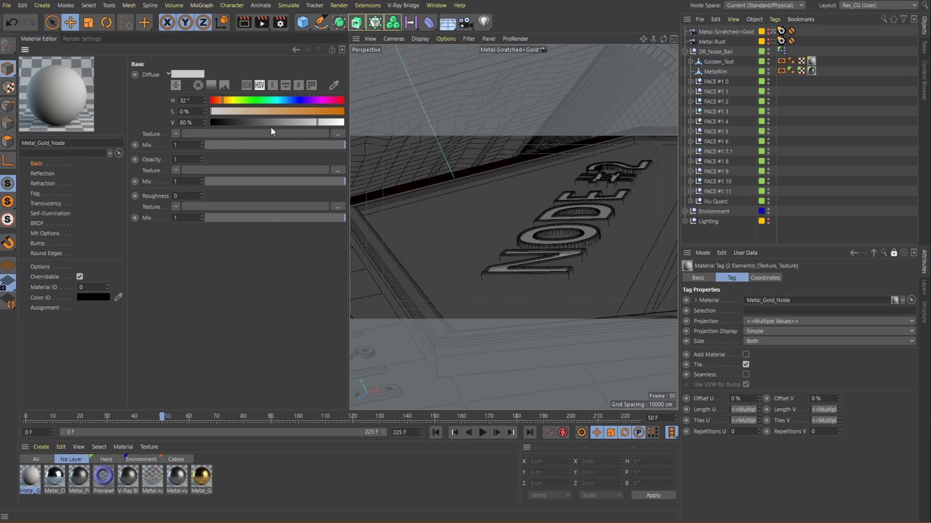
left_click_drag(318, 121, 233, 123)
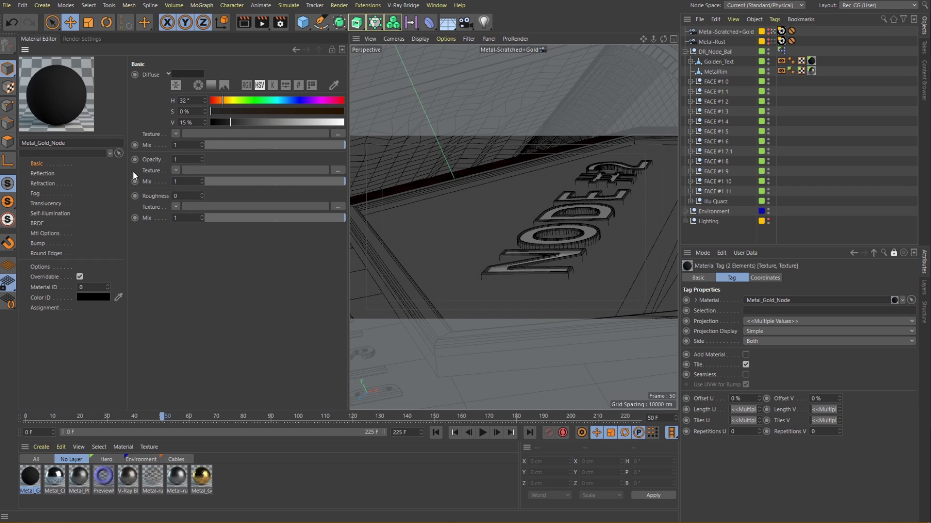
left_click(42, 174)
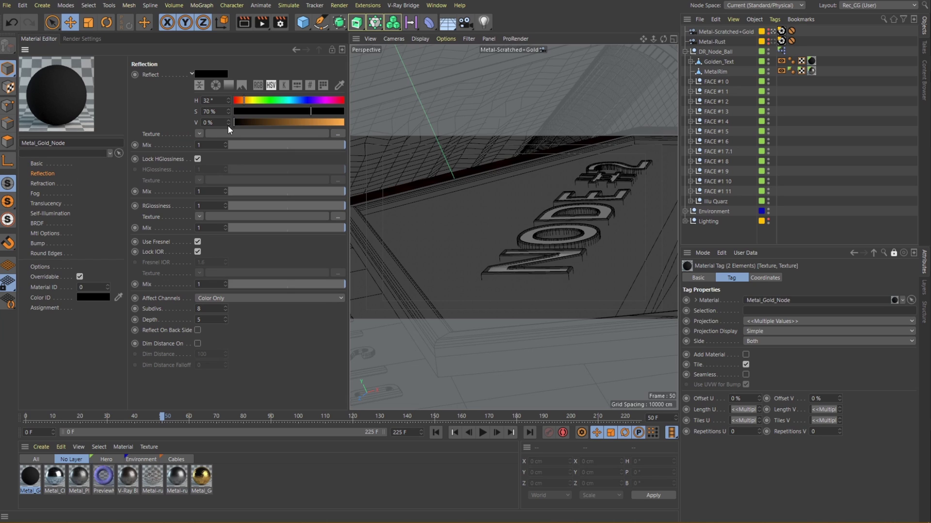
left_click_drag(235, 122, 316, 122)
left_click(302, 112)
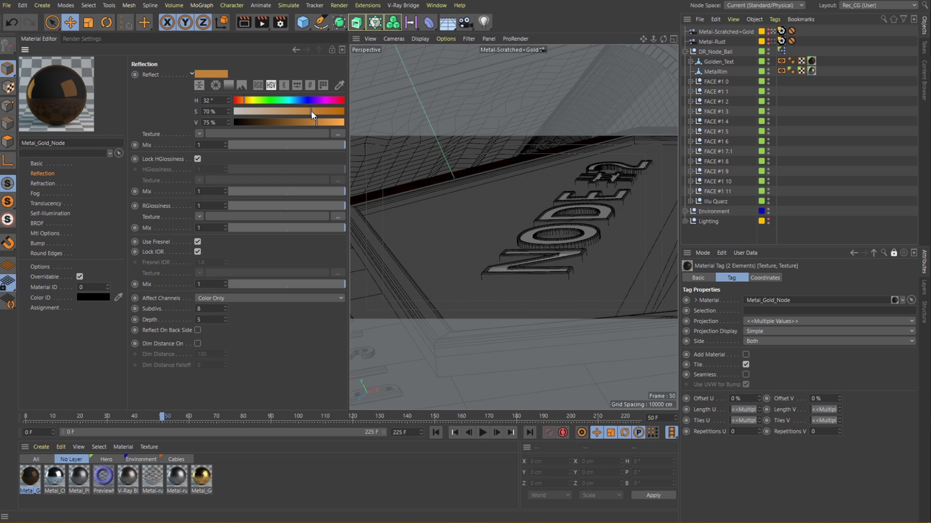
left_click_drag(311, 112, 318, 123)
Map Gold_D.jpg through a V-Ray AdvBitmap into the reflection texture at Mix 0.74
left_click(199, 134)
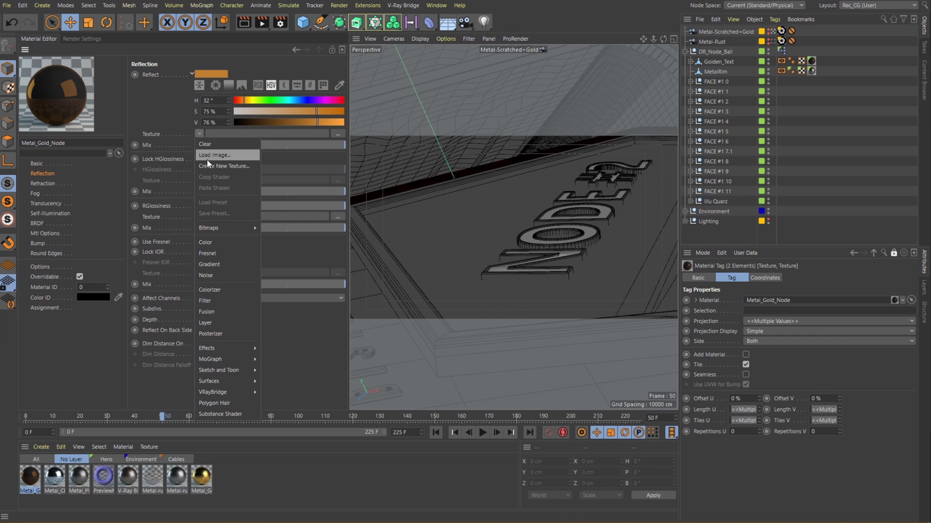
mouse_move(239, 392)
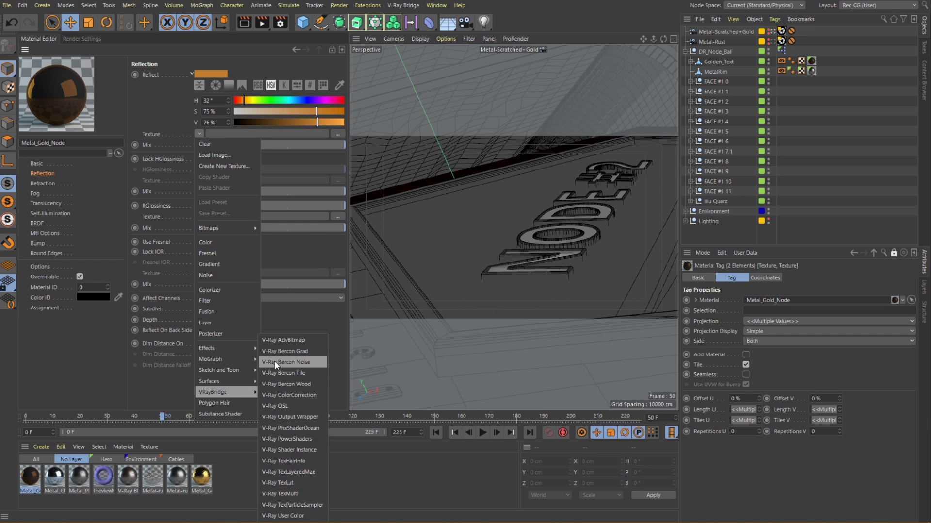
left_click(276, 344)
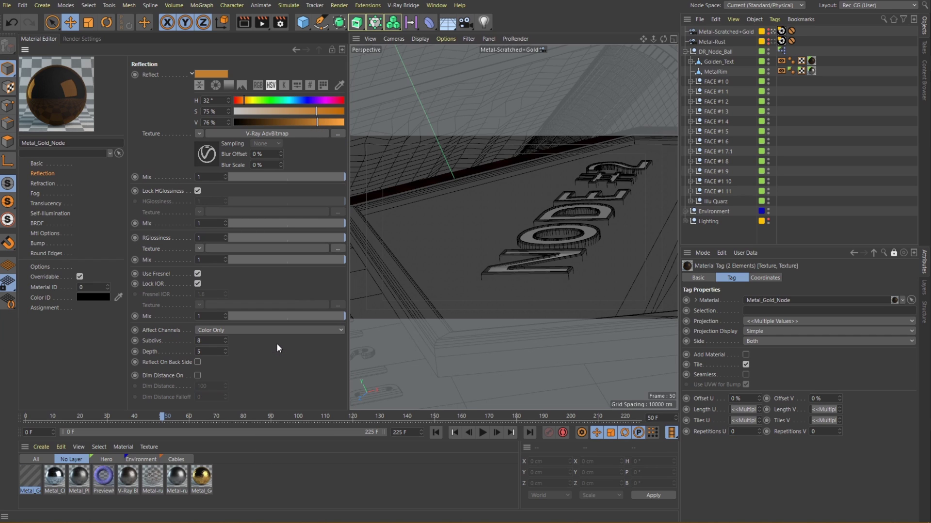
left_click(205, 156)
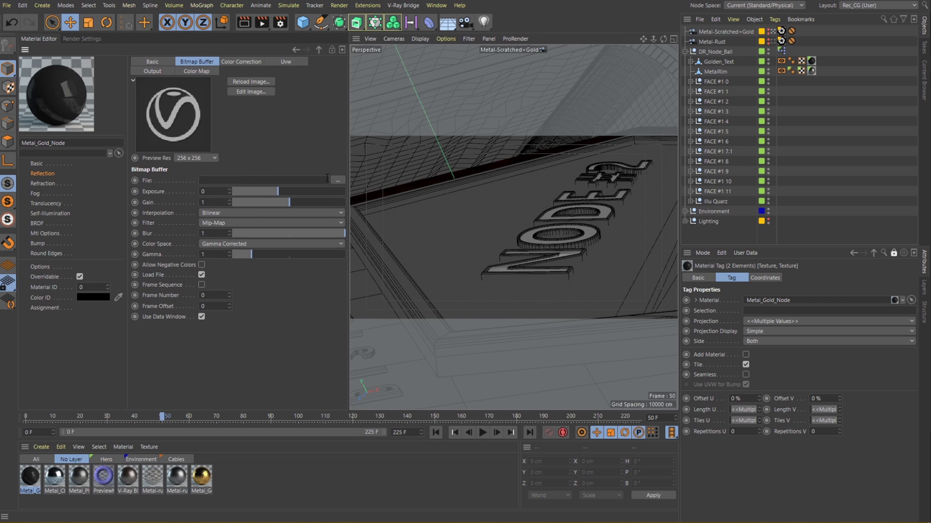
left_click(333, 179)
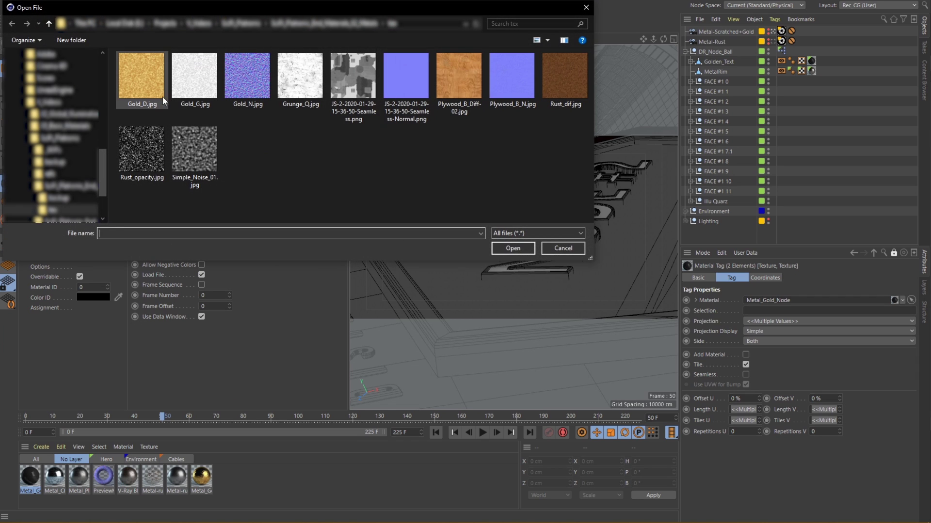
left_click(145, 85)
left_click(506, 248)
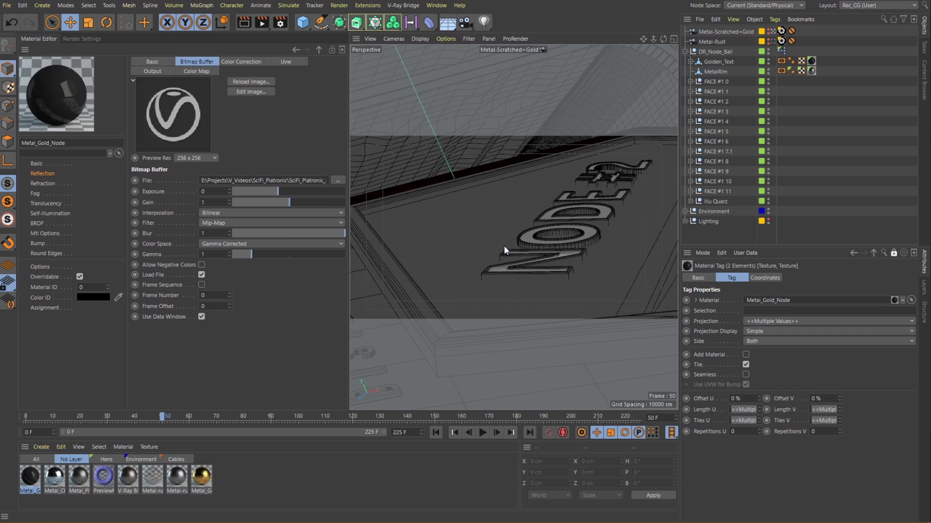
left_click(319, 49)
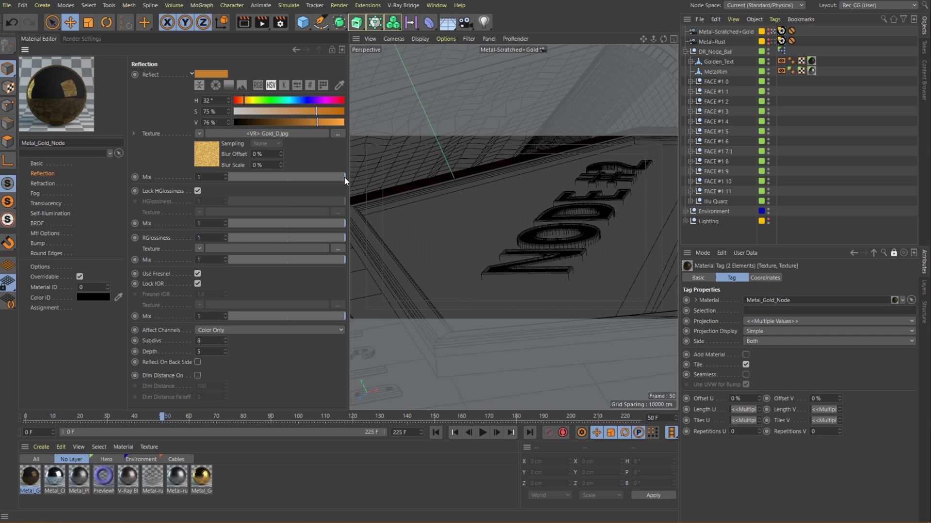
left_click_drag(345, 178, 315, 179)
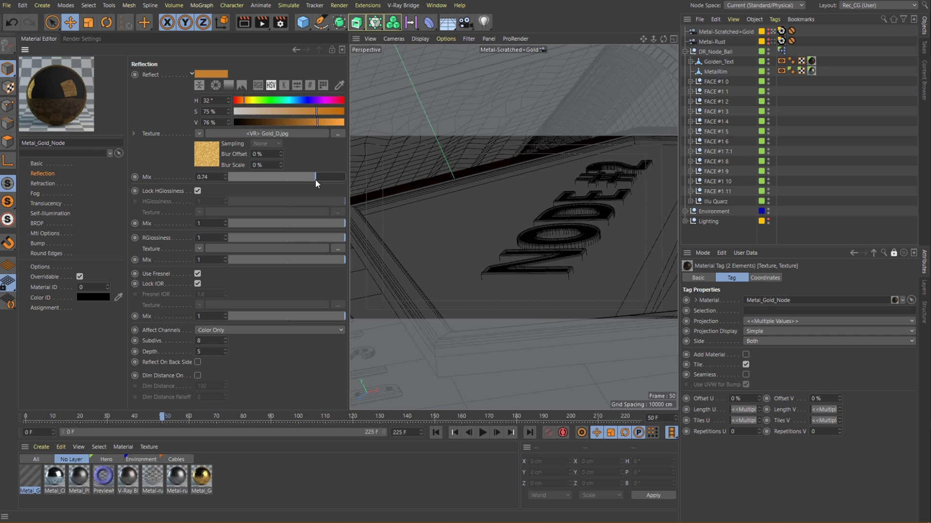
Render the camera view with V-Ray and switch off the gold material's Lock IOR
left_click(244, 22)
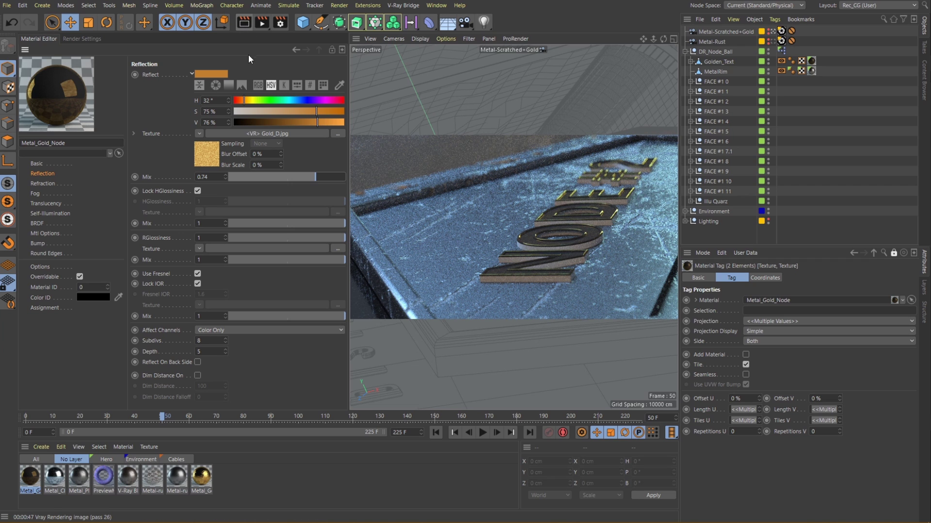
left_click(163, 286)
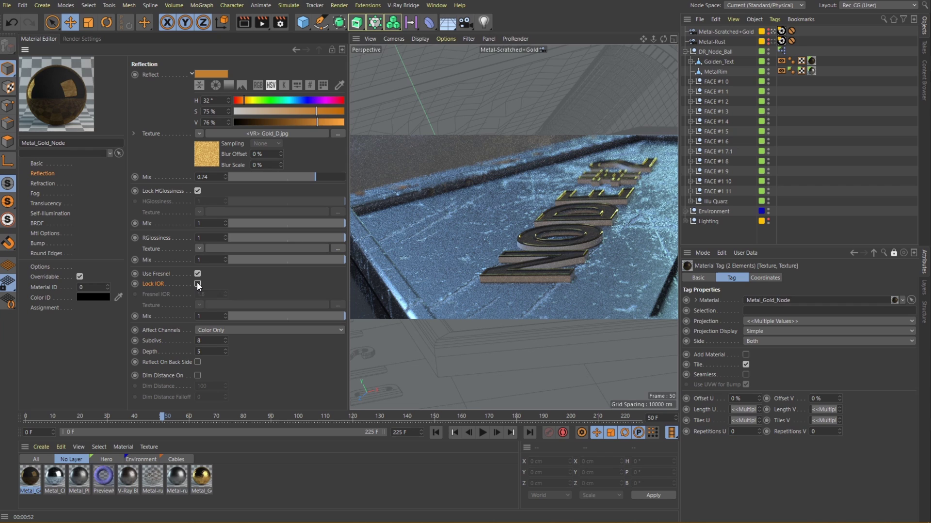
Set Metal_Gold_Node's Fresnel IOR to 130 and render a new preview
left_click(198, 284)
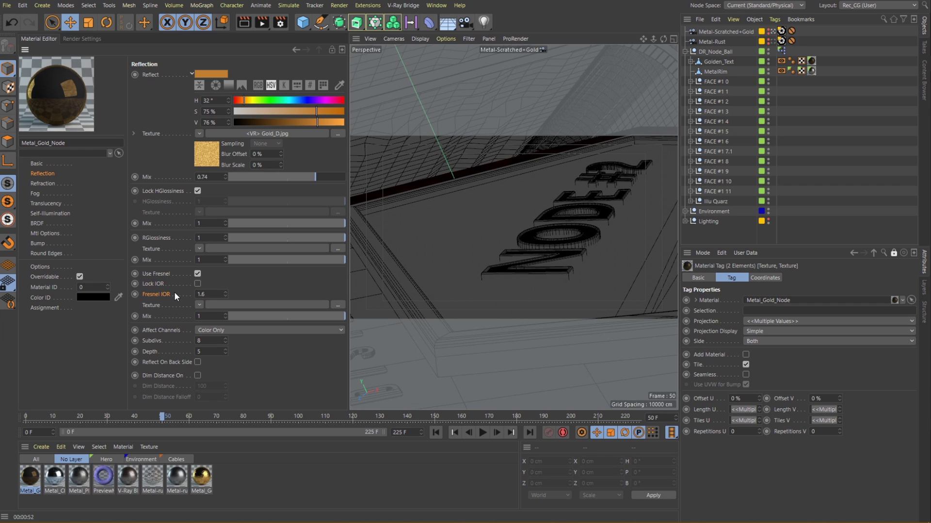
double_click(199, 294)
key("Return")
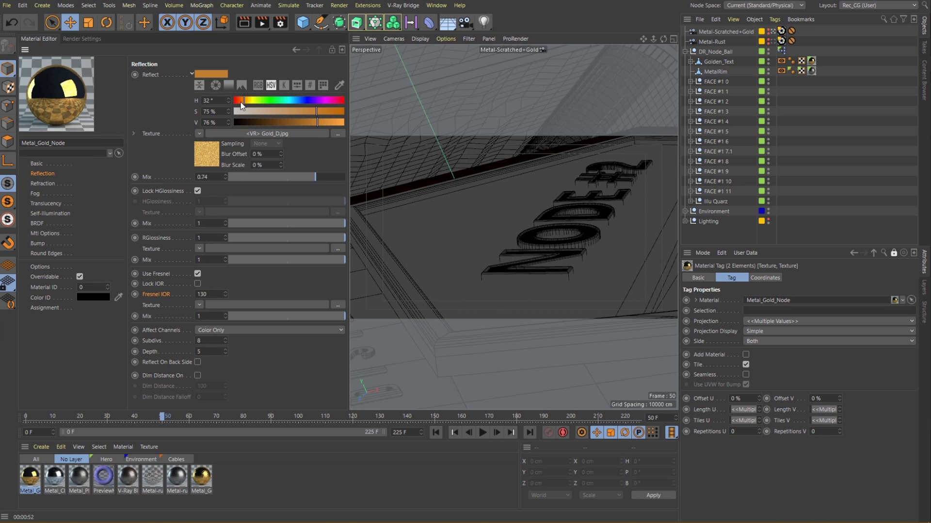
left_click(244, 22)
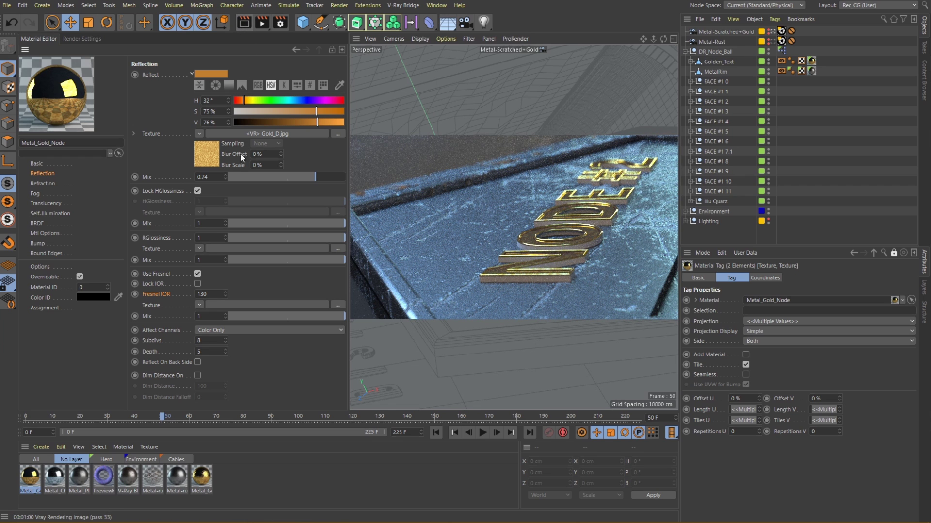
Lower the reflection glossiness to 0.78 and add a V-Ray AdvBitmap to its texture
left_click(157, 238)
left_click_drag(345, 238, 318, 240)
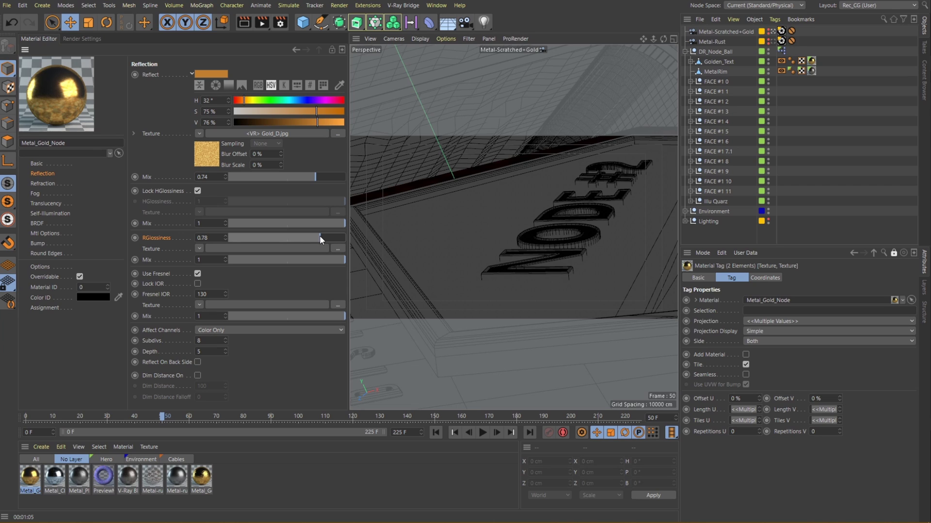
left_click(200, 248)
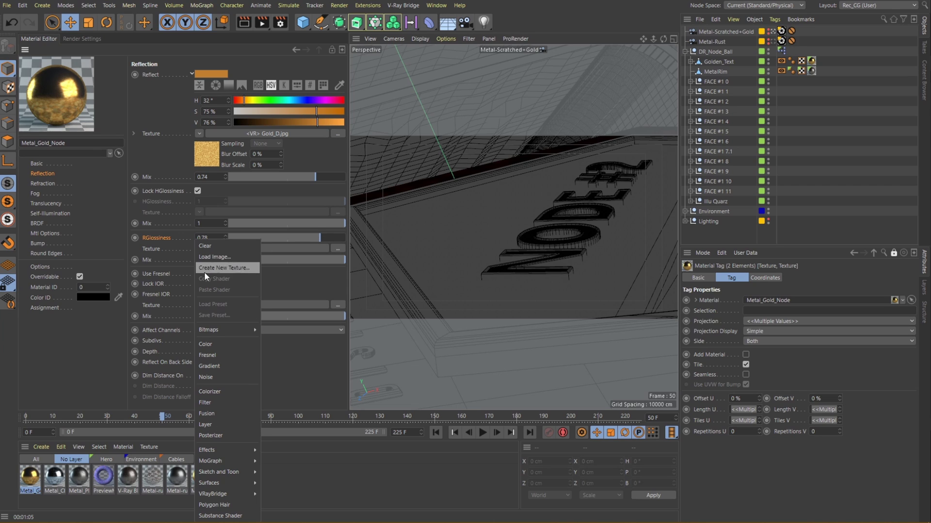
mouse_move(243, 490)
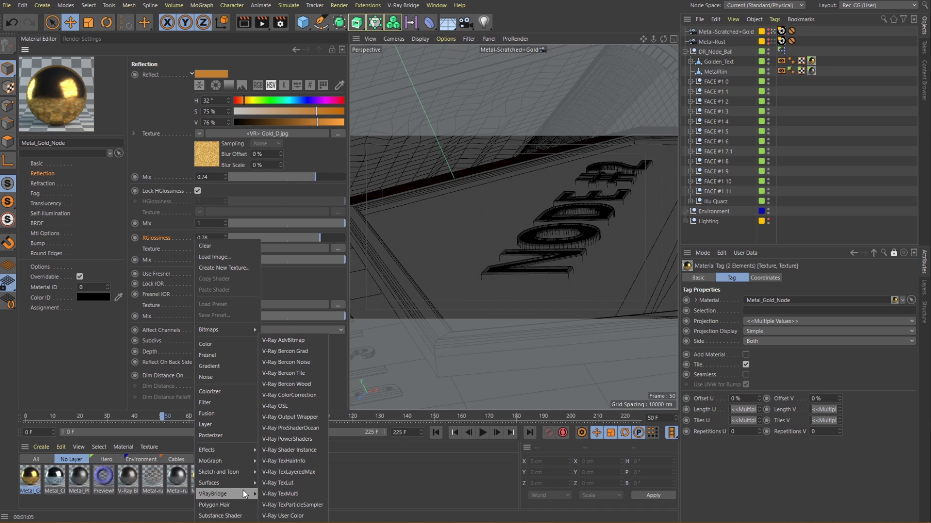
left_click(284, 340)
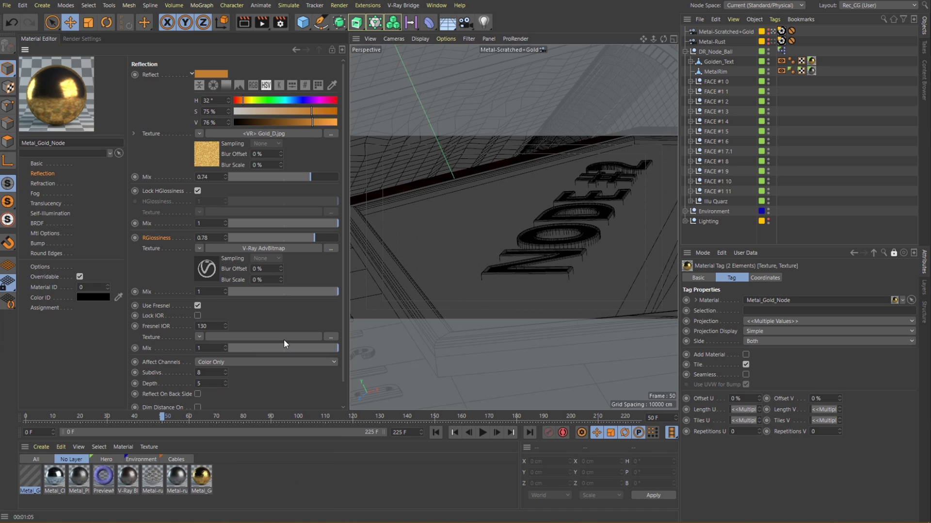
Load Gold_G.jpg into the glossiness bitmap, set the layer Mix to 0.72, and re-render
left_click(211, 276)
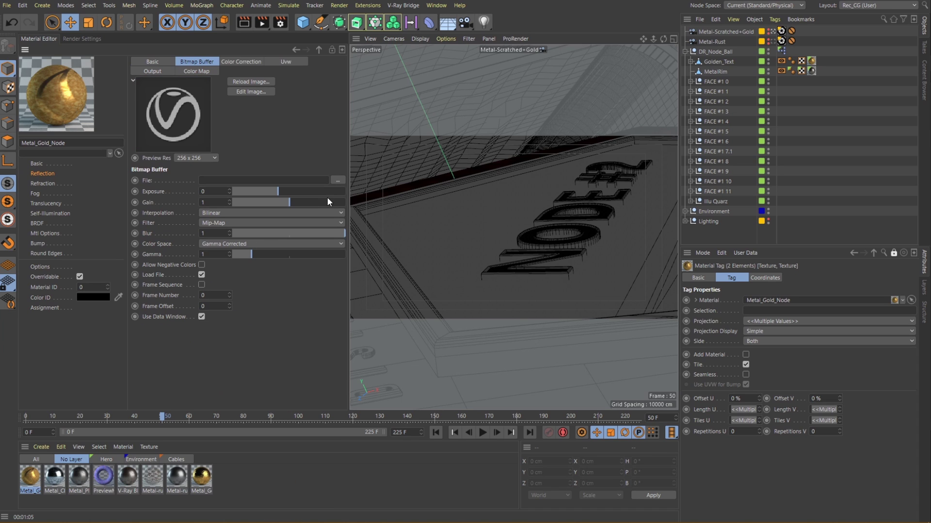
left_click(338, 180)
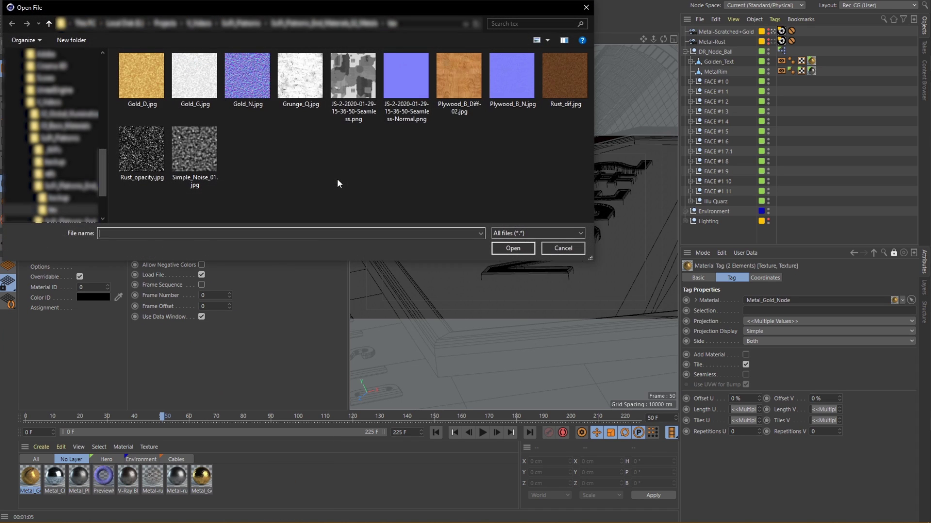
left_click(208, 90)
left_click(519, 246)
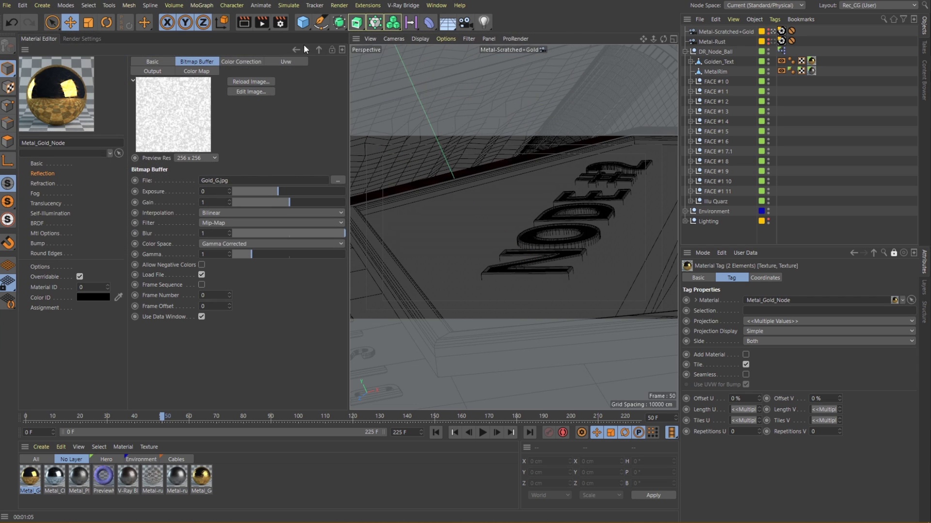
left_click(315, 45)
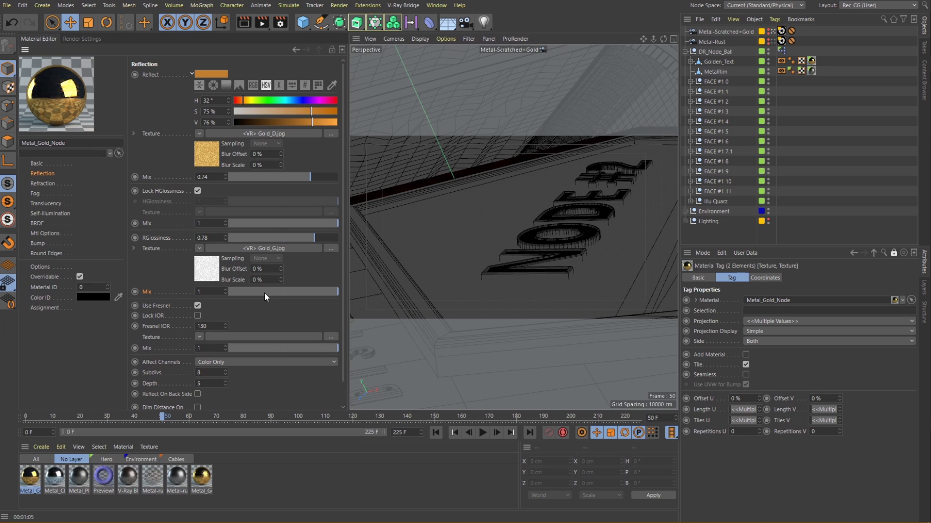
left_click_drag(322, 292, 307, 291)
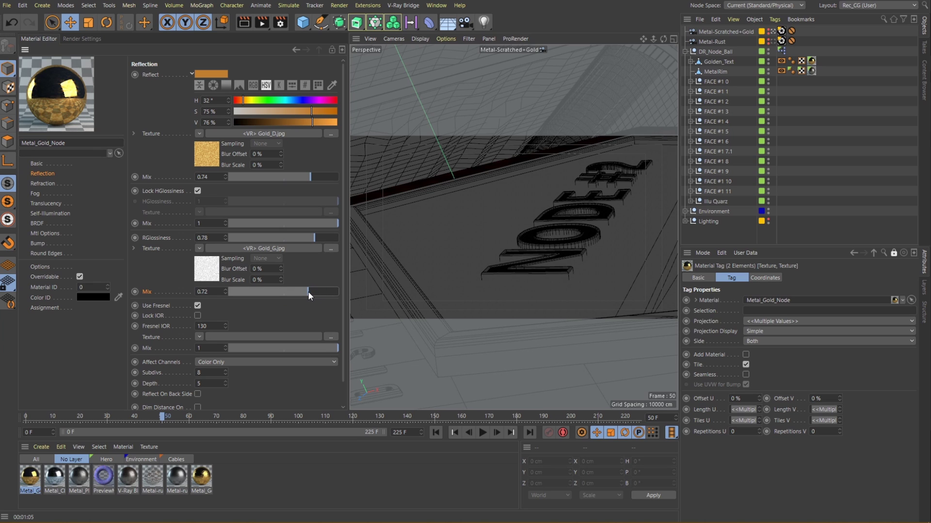
left_click(243, 24)
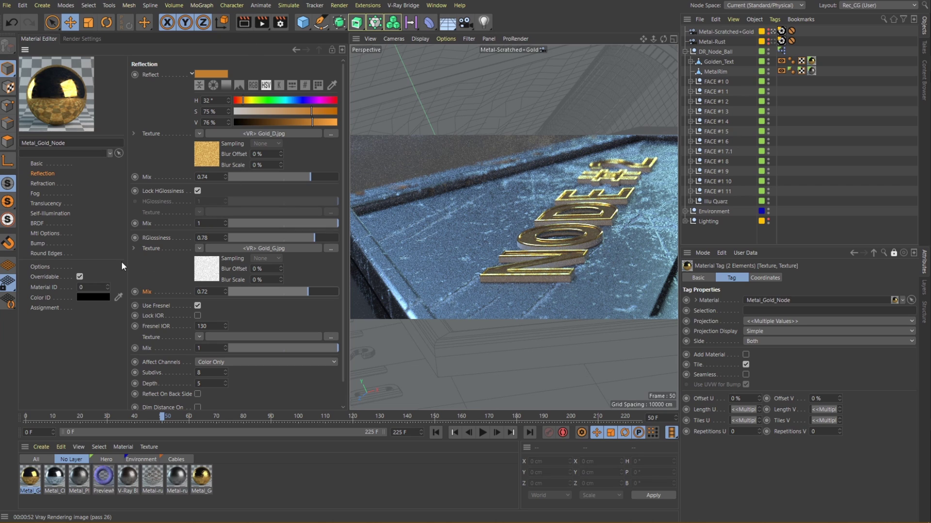
Set the Bump map type to tangent-space normal map with a V-Ray AdvBitmap shader
left_click(63, 243)
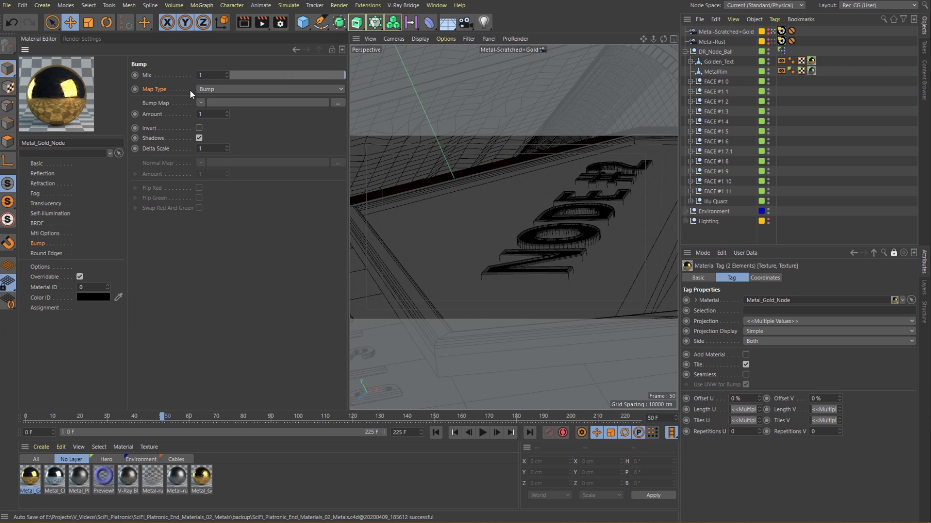
left_click(205, 88)
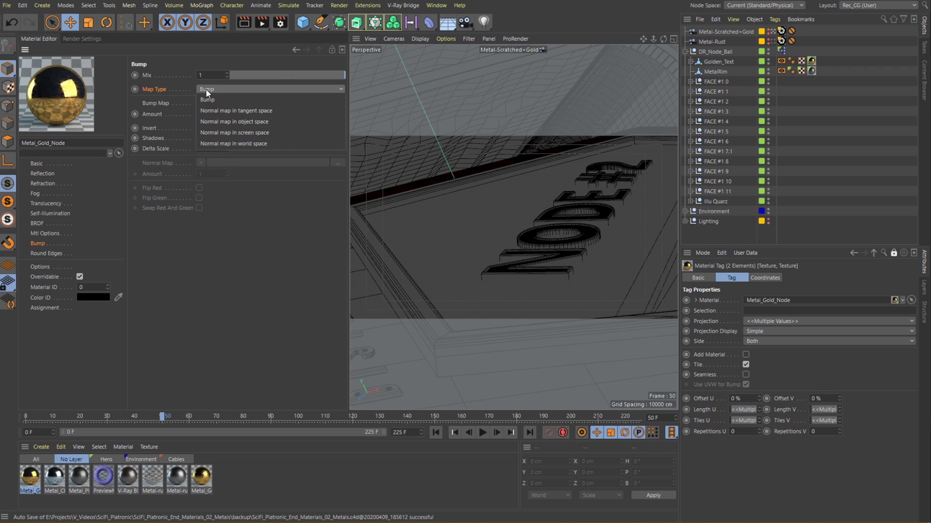
left_click(283, 110)
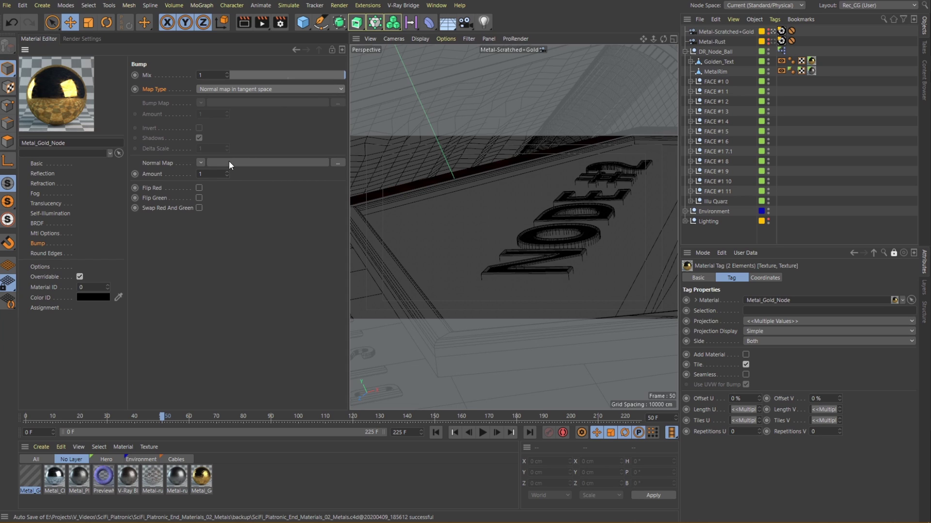
left_click(201, 163)
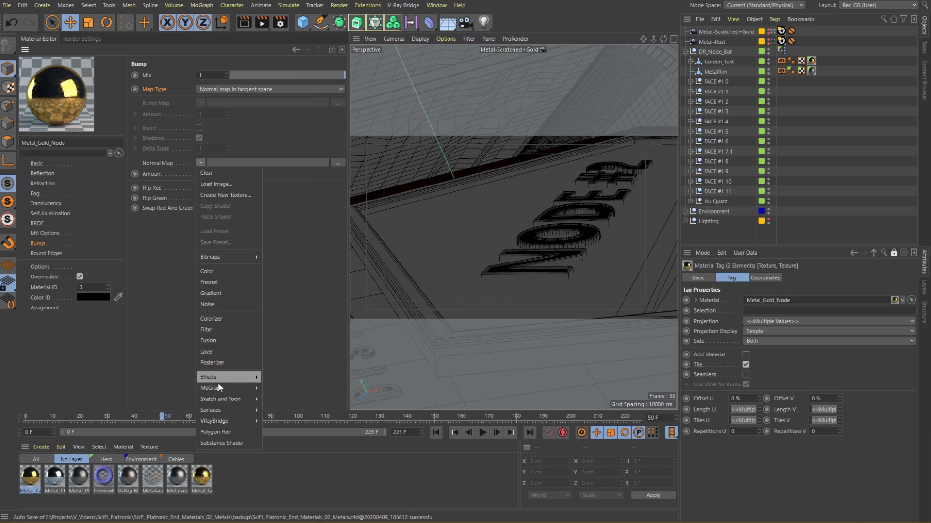
mouse_move(260, 420)
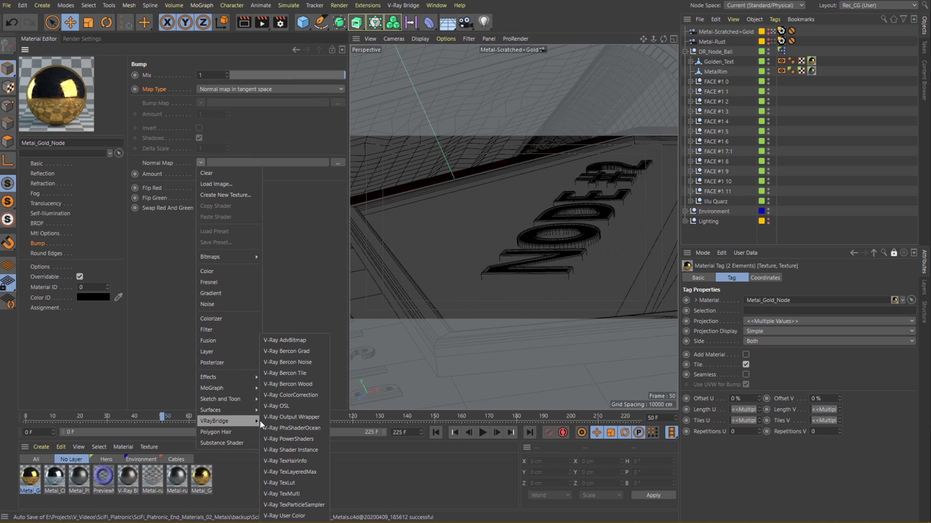
left_click(289, 342)
Load Gold_N.jpg into the normal map bitmap
left_click(208, 183)
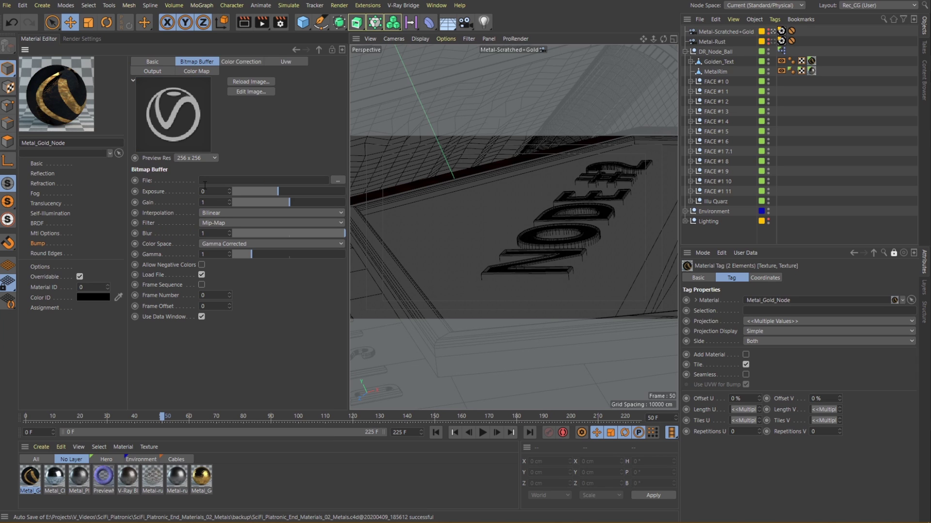
left_click(334, 180)
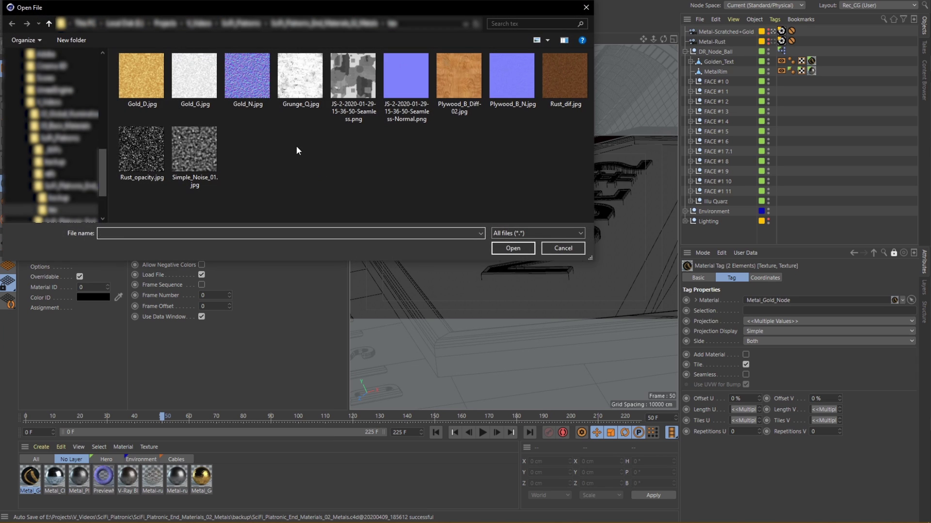
left_click(260, 95)
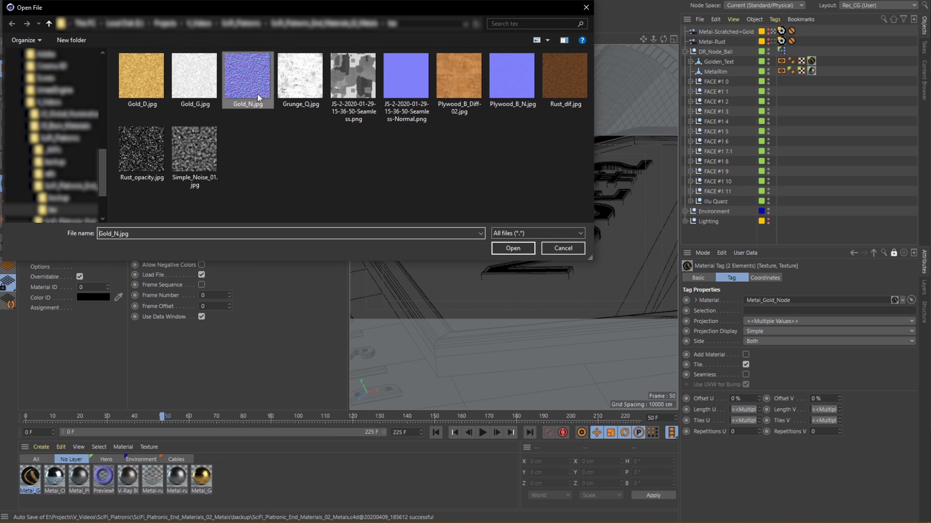
left_click(512, 248)
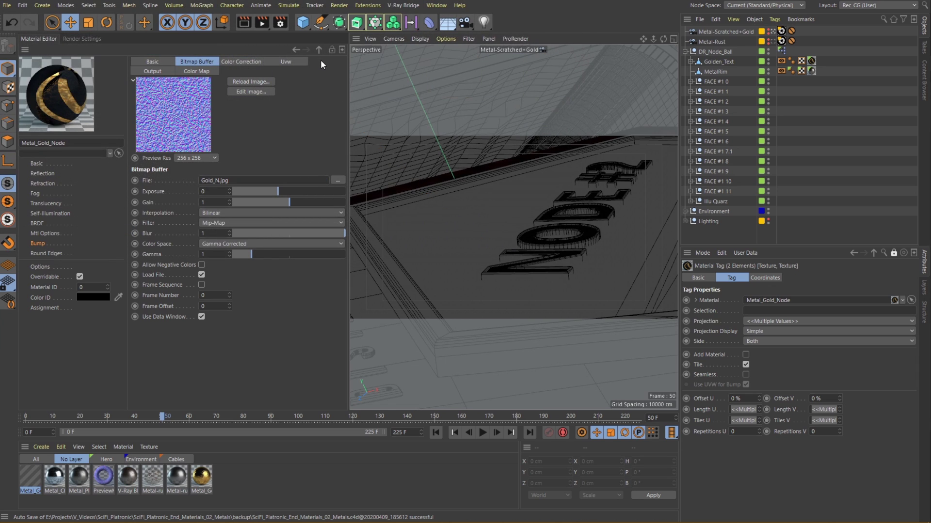
left_click(319, 51)
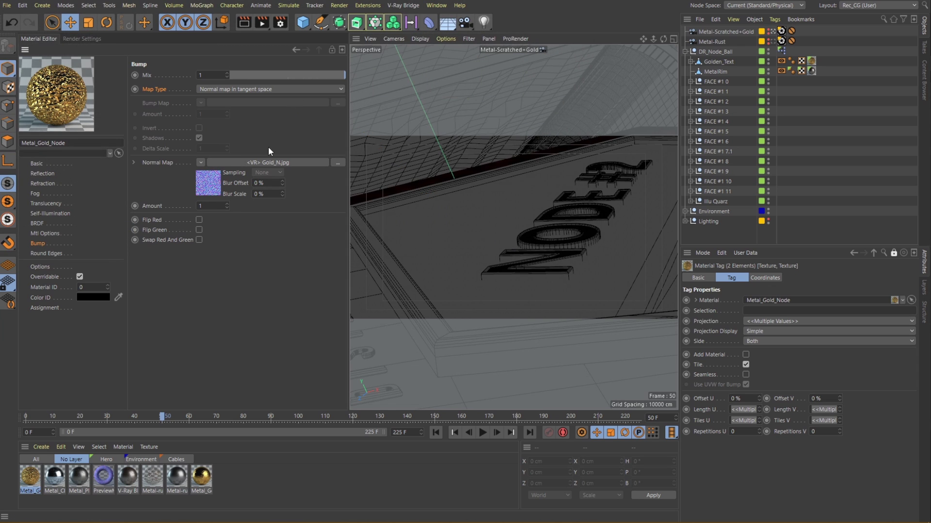
Set the normal map Amount to 0.2 and preview-render the bumpy gold lettering
left_click(219, 206)
left_click_drag(226, 208, 189, 208)
type("0.2")
key("Return")
left_click(244, 23)
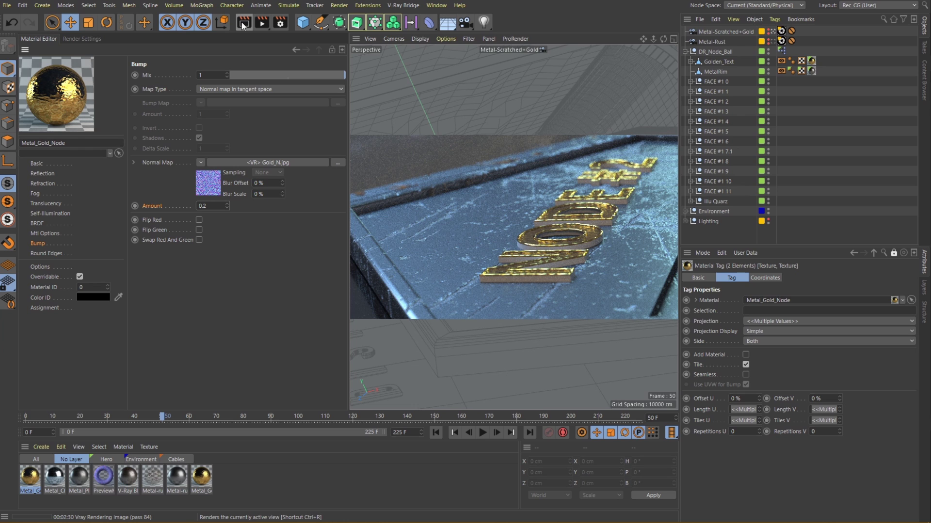
key("ctrl+z")
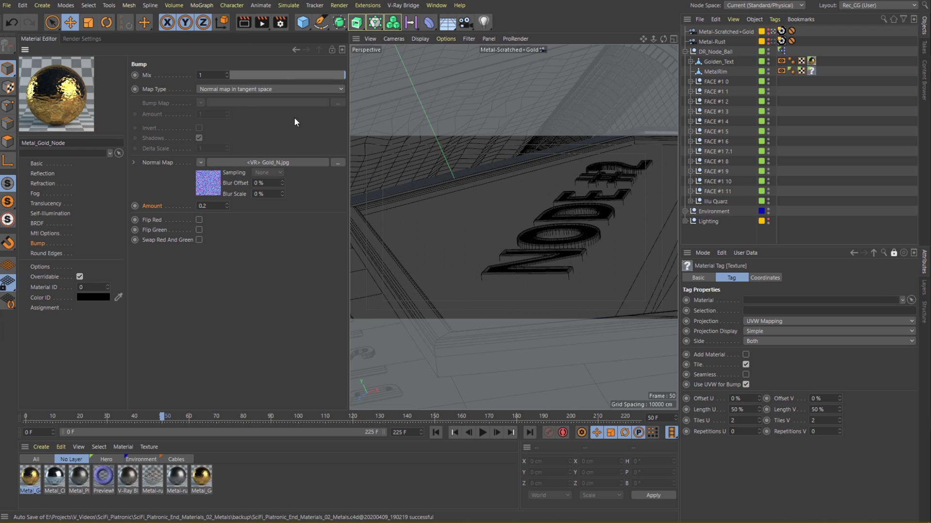
Switch to the Metal-Rust camera and select the MetalRim object
left_click(773, 32)
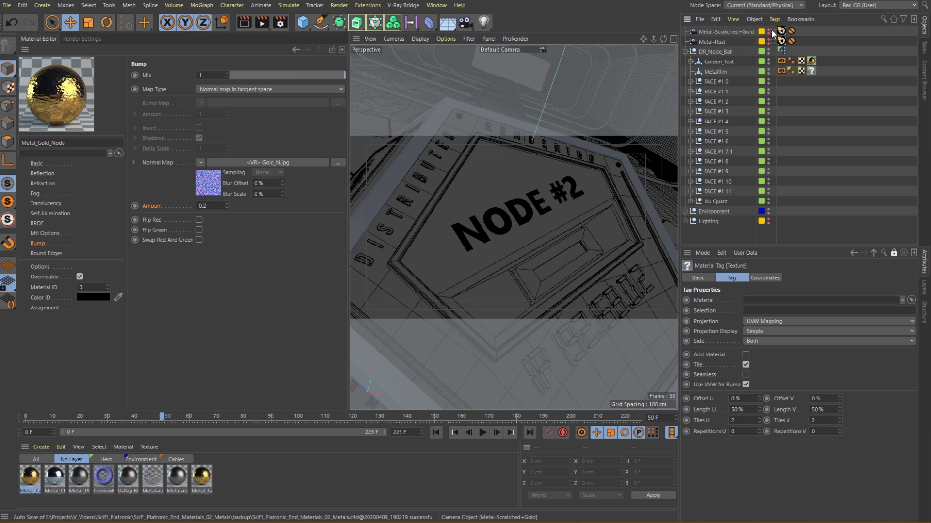
left_click(772, 42)
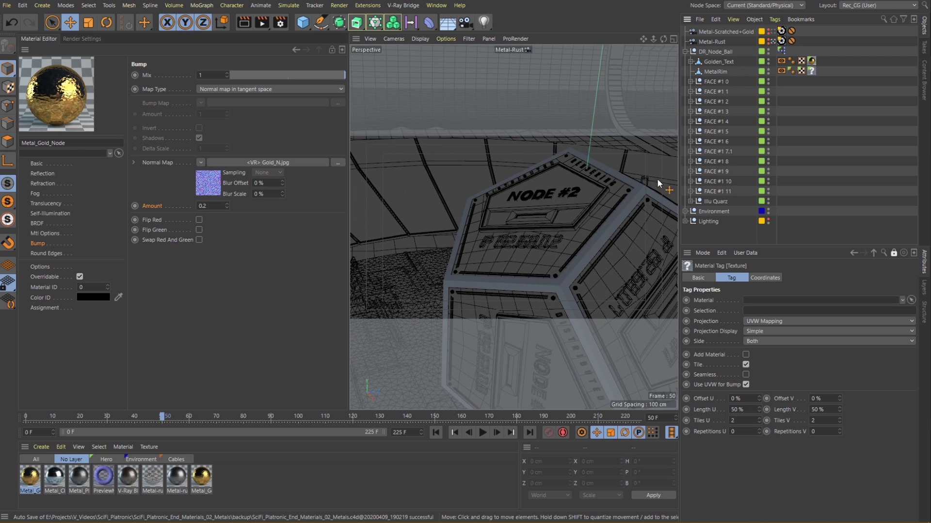
left_click(612, 224)
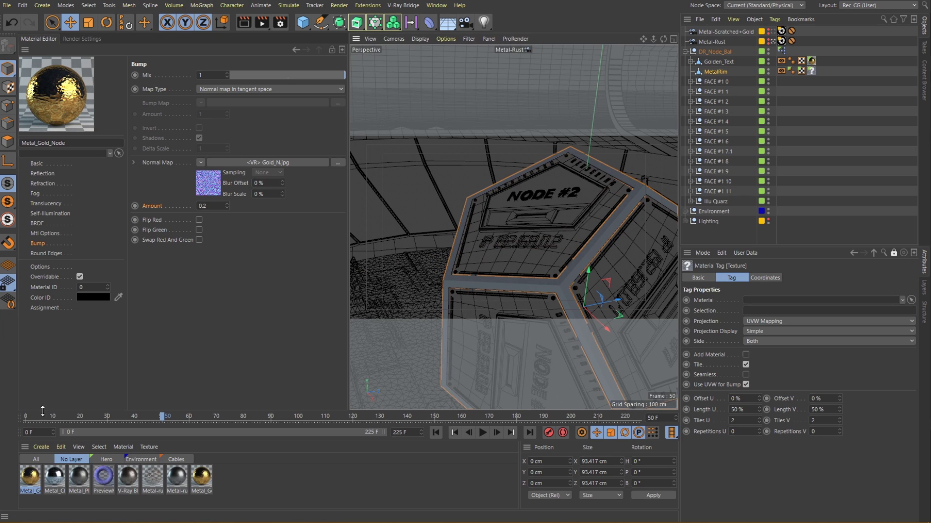
Create a new V-Ray Standard material named Base
left_click(36, 449)
mouse_move(36, 358)
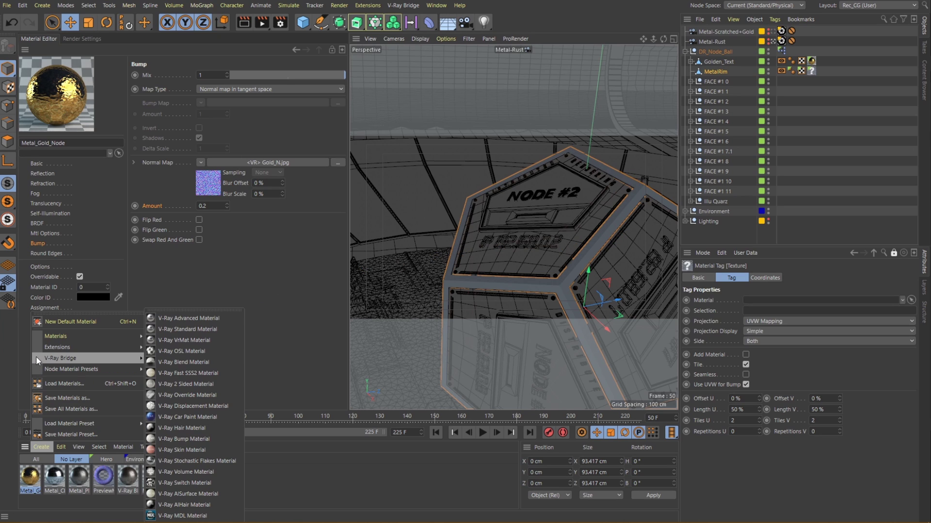
left_click(225, 330)
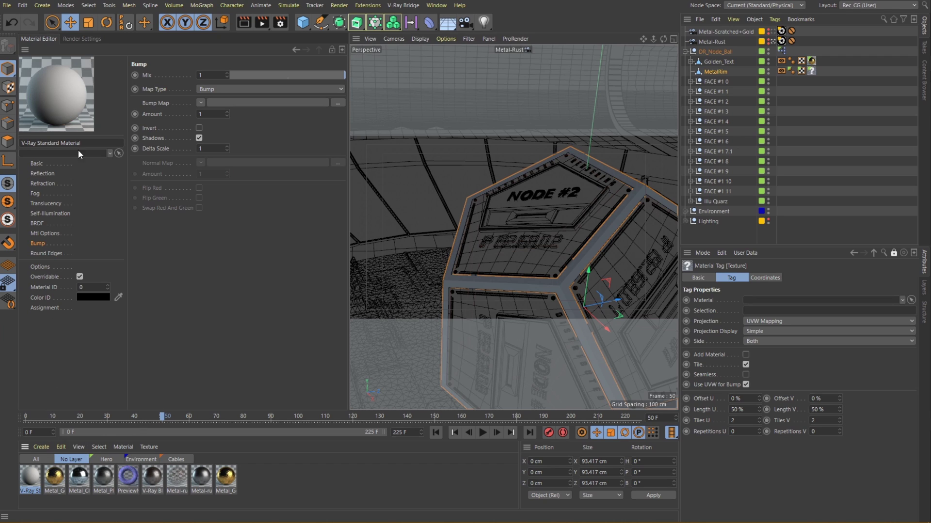
double_click(26, 142)
type("Base")
key("Return")
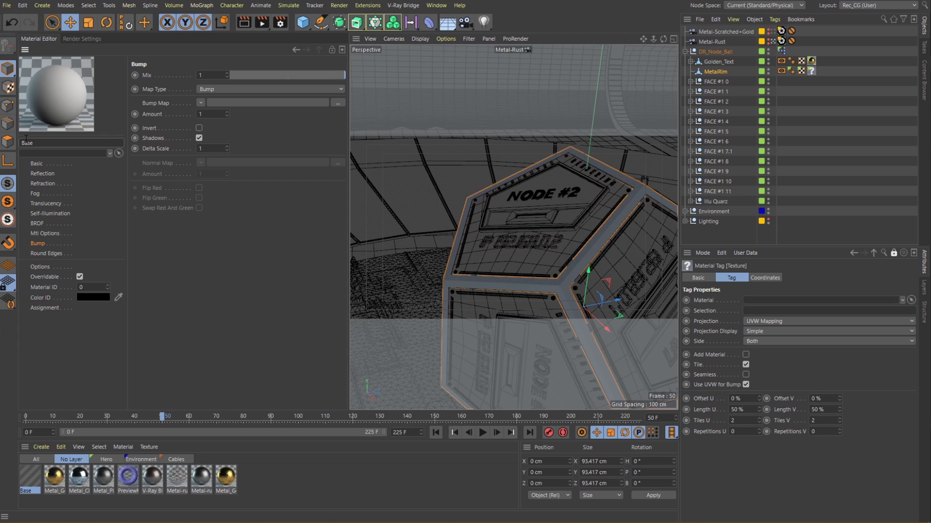
Darken Base's diffuse colour and set its reflection to a neutral 50% grey
left_click(47, 164)
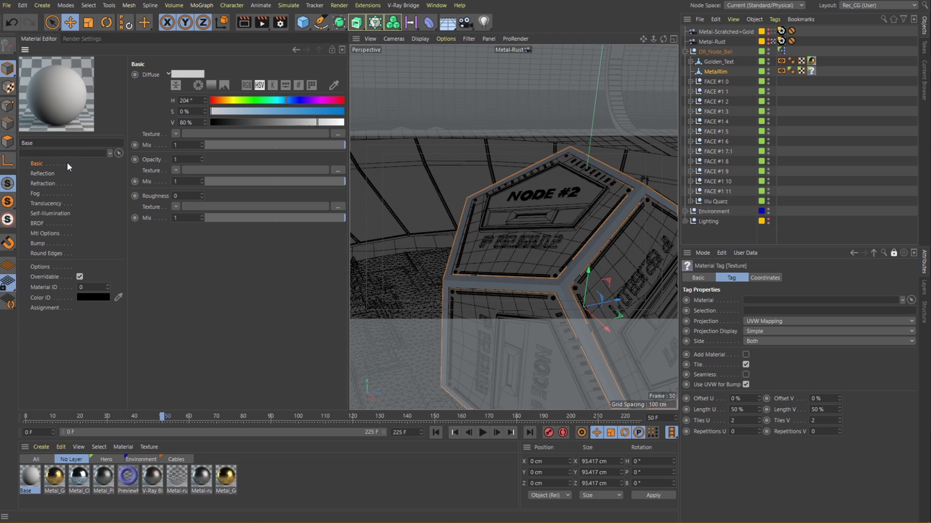
left_click_drag(289, 123, 233, 122)
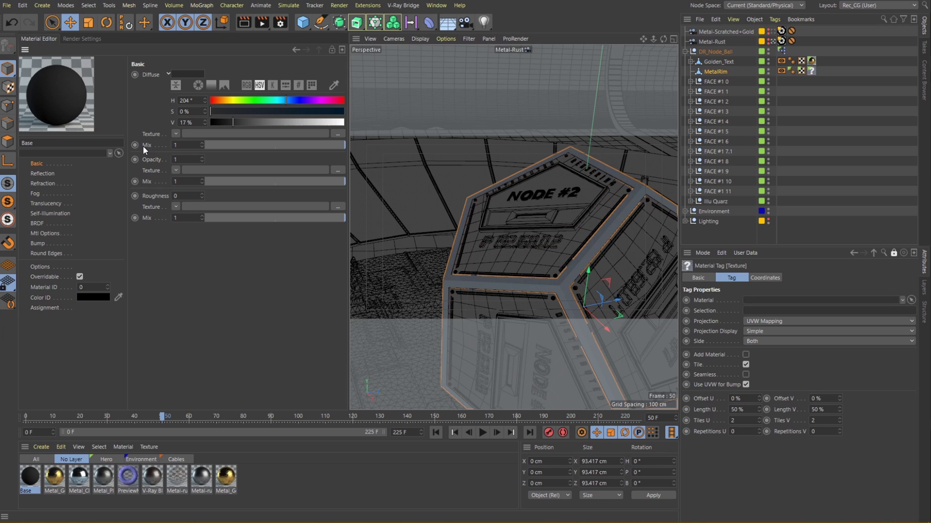
left_click(48, 174)
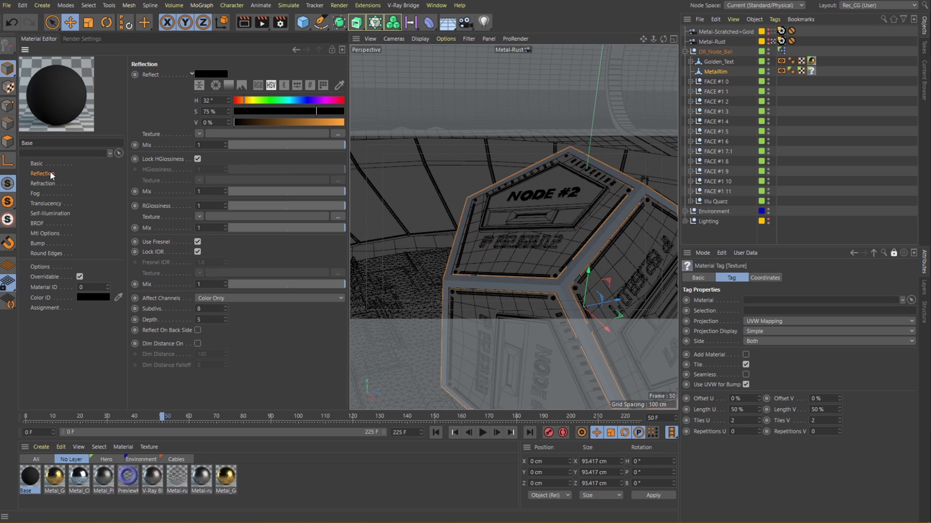
mouse_move(234, 121)
left_mouse_down()
mouse_move(293, 123)
mouse_move(235, 111)
left_mouse_up()
left_click_drag(292, 122, 289, 123)
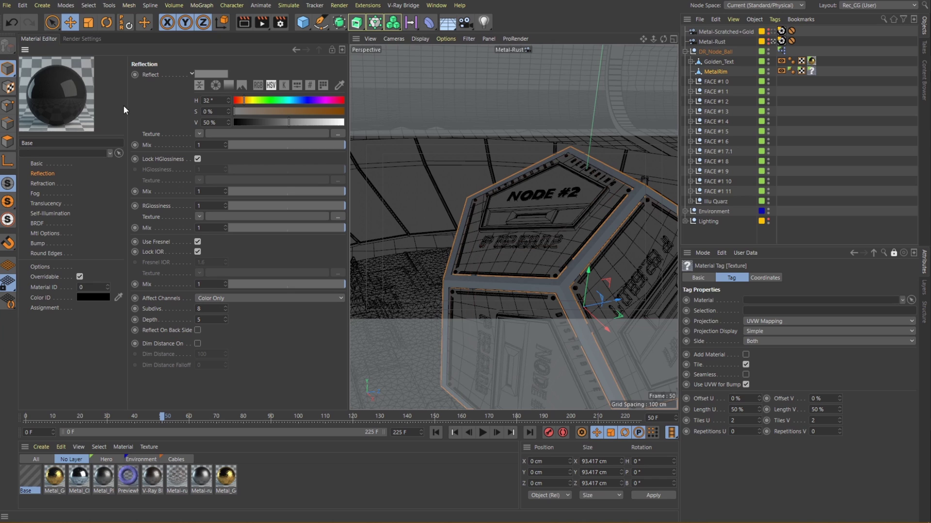
Apply Base to MetalRim, lower glossiness to 0.65, and unlock the Fresnel IOR
left_click_drag(75, 96, 814, 72)
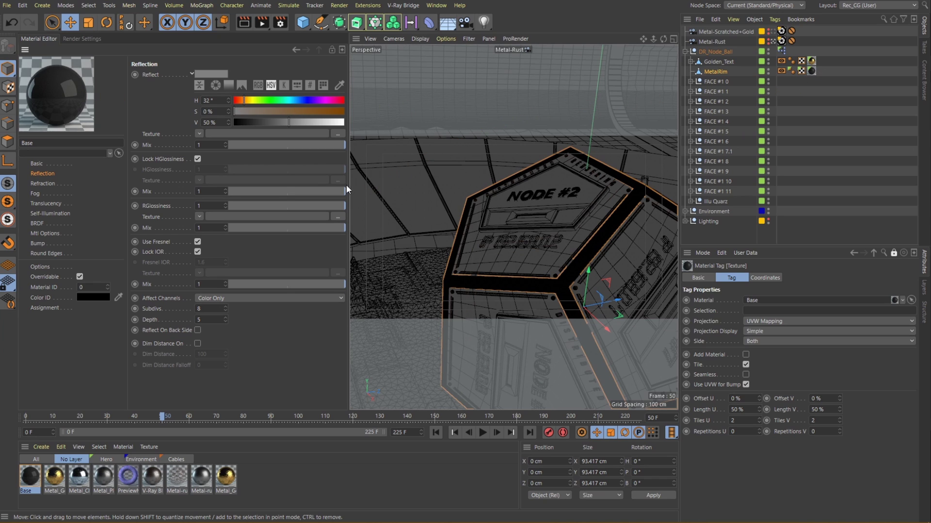
left_click_drag(345, 207, 315, 205)
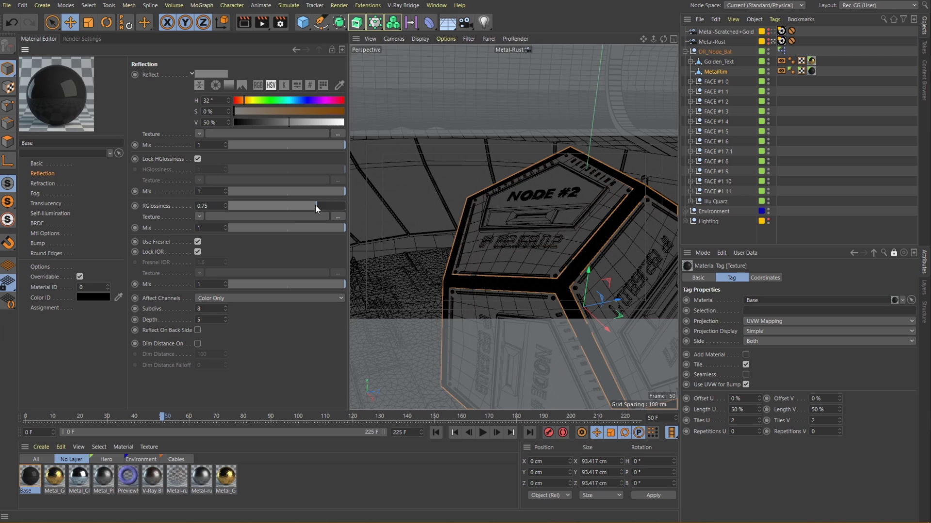
left_click(198, 252)
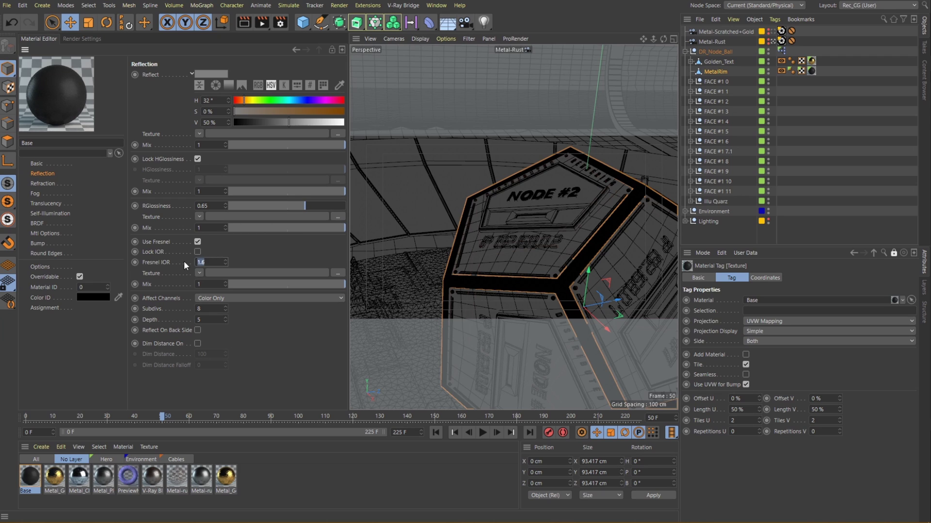
Give Base an inverted V-Ray AdvBitmap bump of Rust_opacity.jpg at Amount 0.2
left_click(38, 244)
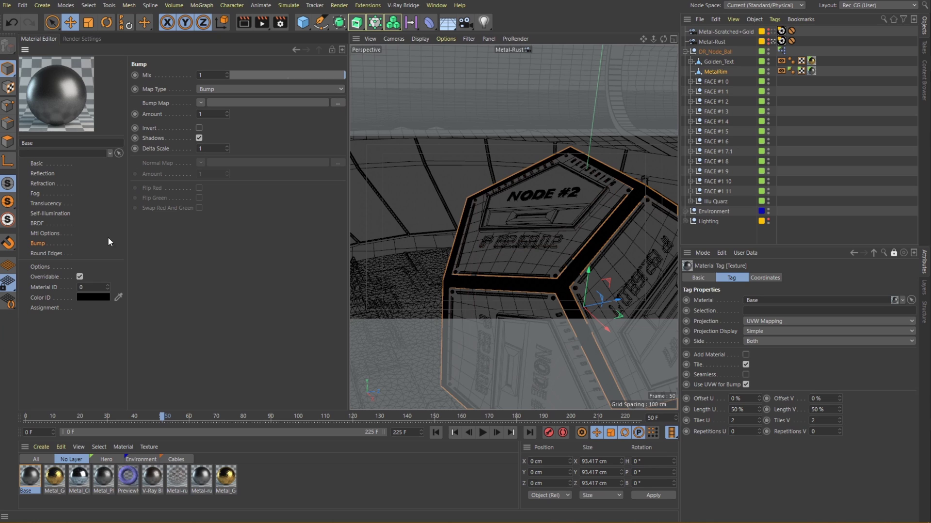
left_click(201, 103)
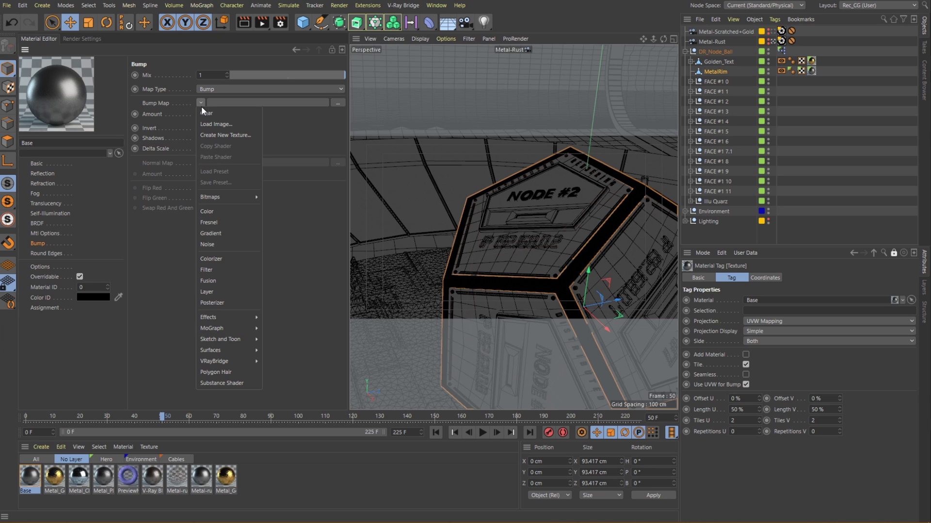
mouse_move(213, 359)
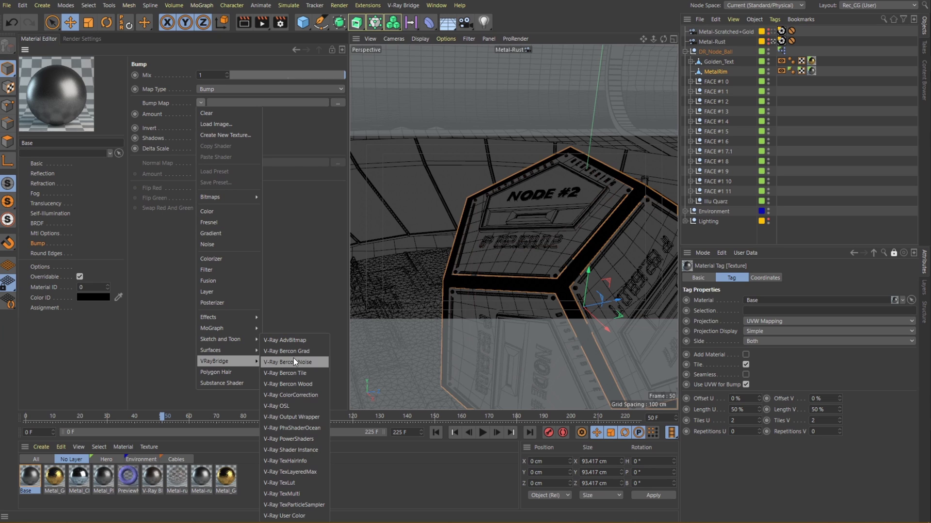
left_click(303, 343)
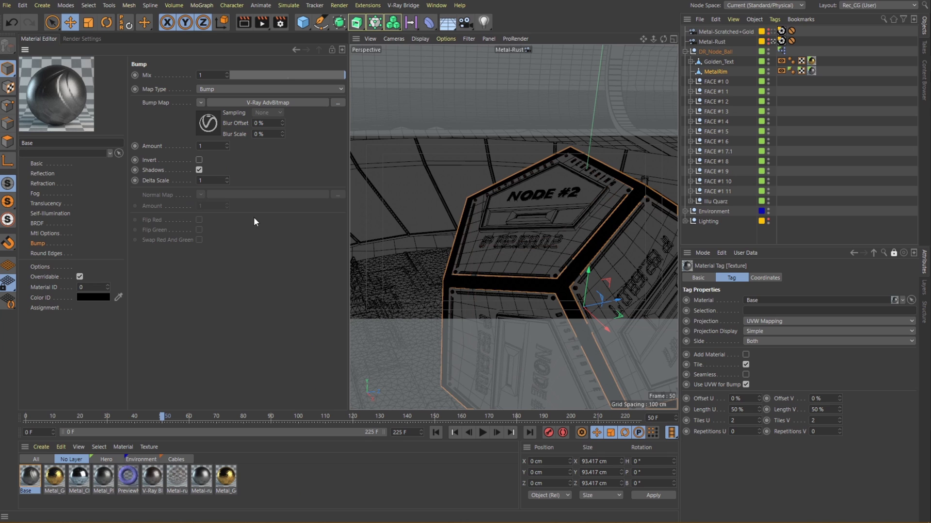
left_click(215, 126)
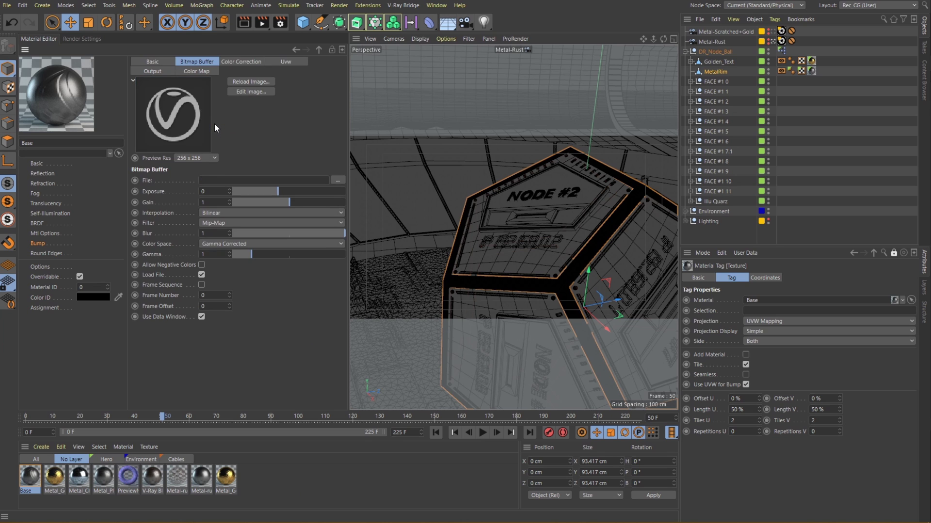
left_click(338, 181)
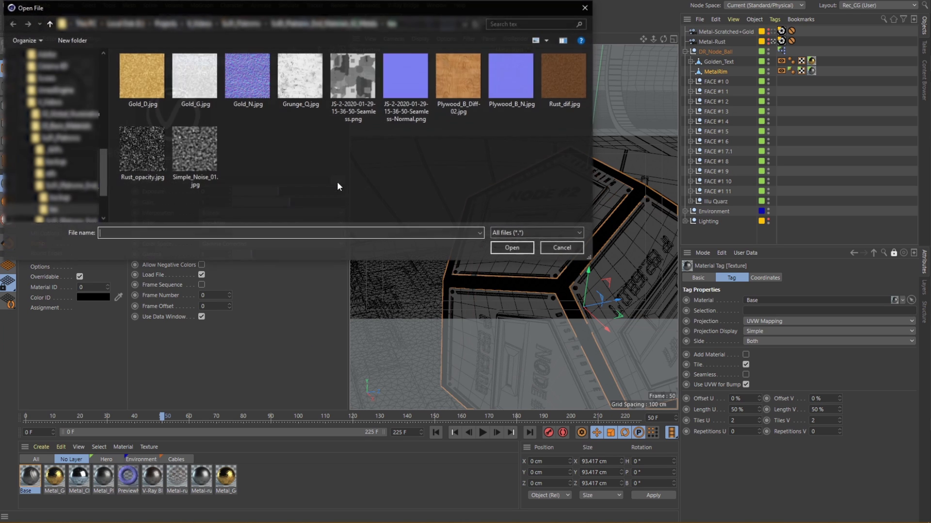
left_click(140, 160)
left_click(513, 248)
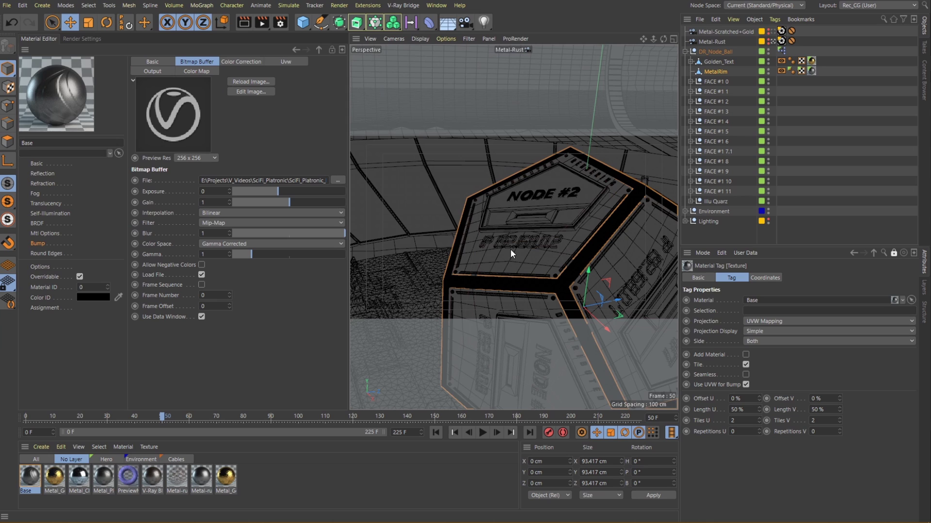
left_click(296, 50)
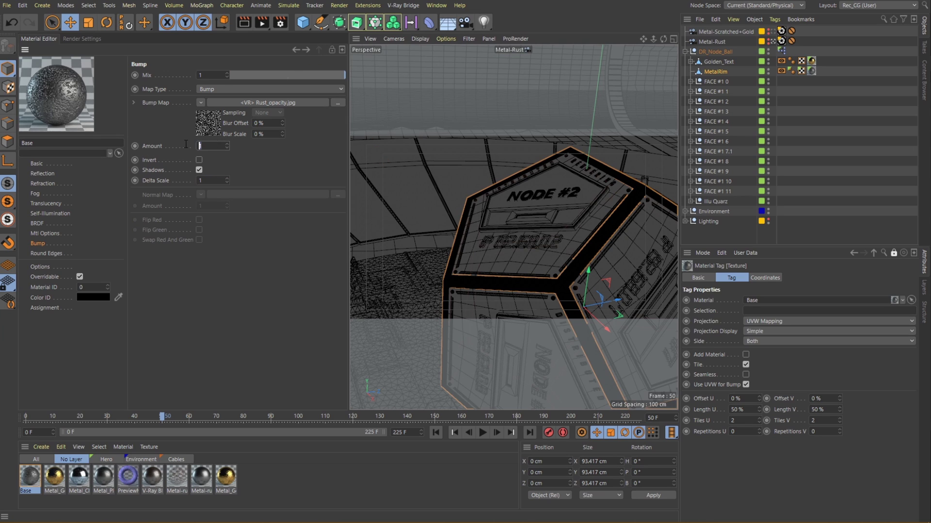
type("0.2")
key("Return")
left_click(198, 160)
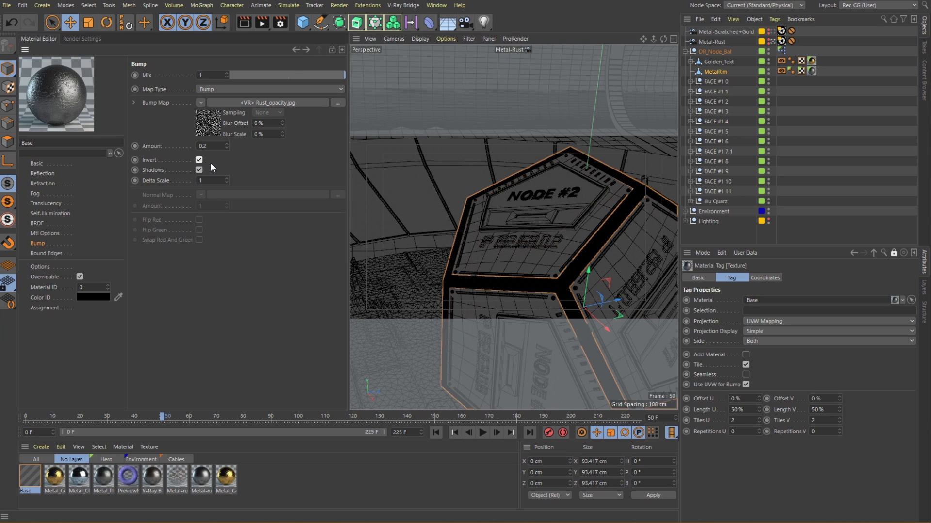
Run a V-Ray viewport render to preview the dark, rough rims on NODE #2
left_click(244, 24)
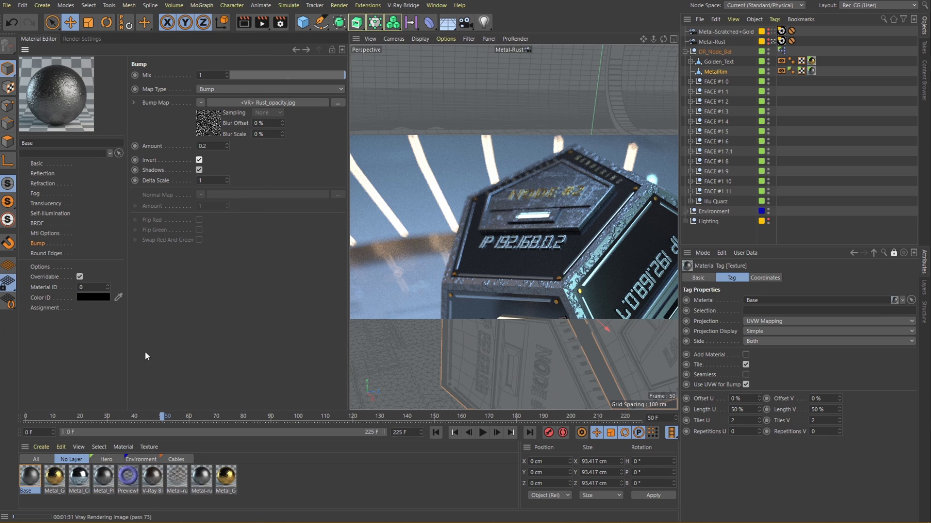
left_click(40, 449)
Create another V-Ray Standard material and name it 'Rust'
mouse_move(51, 360)
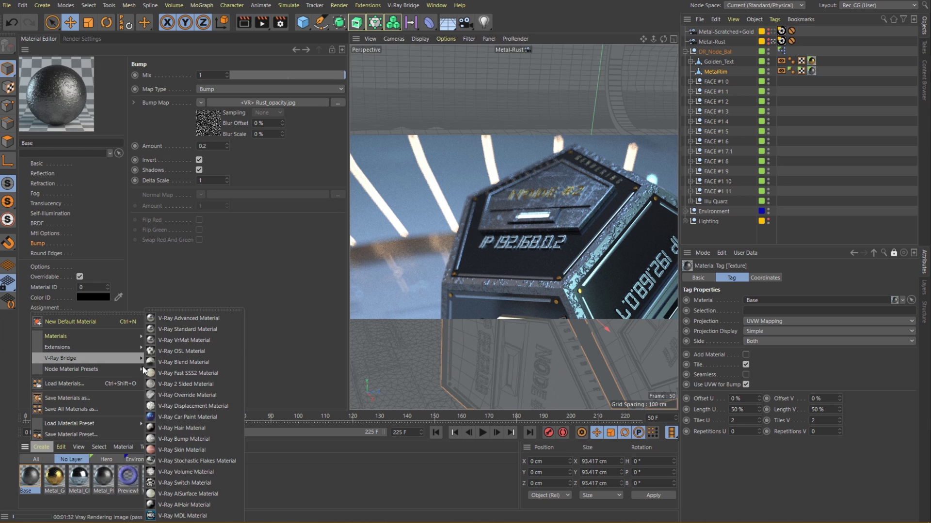
left_click(226, 332)
left_click(83, 143)
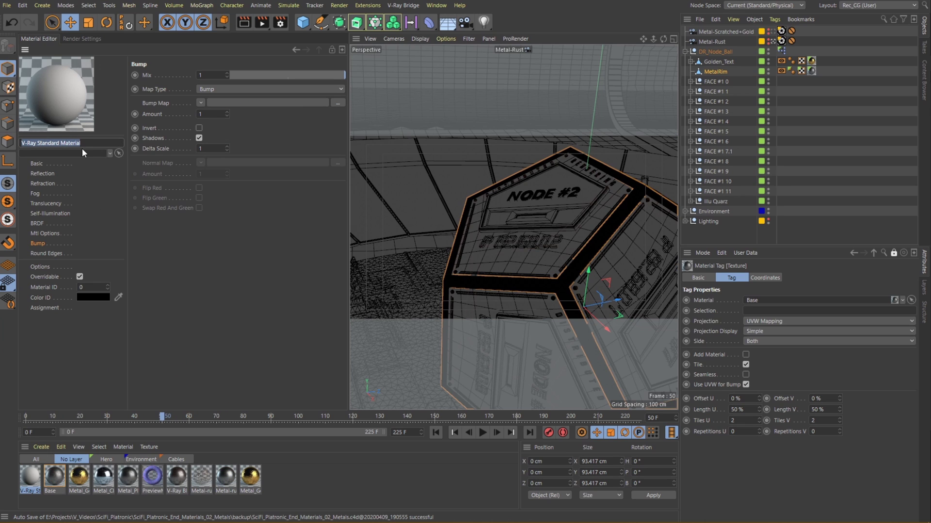
type("Rust")
key("Return")
Load Rust_dif.jpg into a V-Ray AdvBitmap as Rust's diffuse texture
left_click(40, 164)
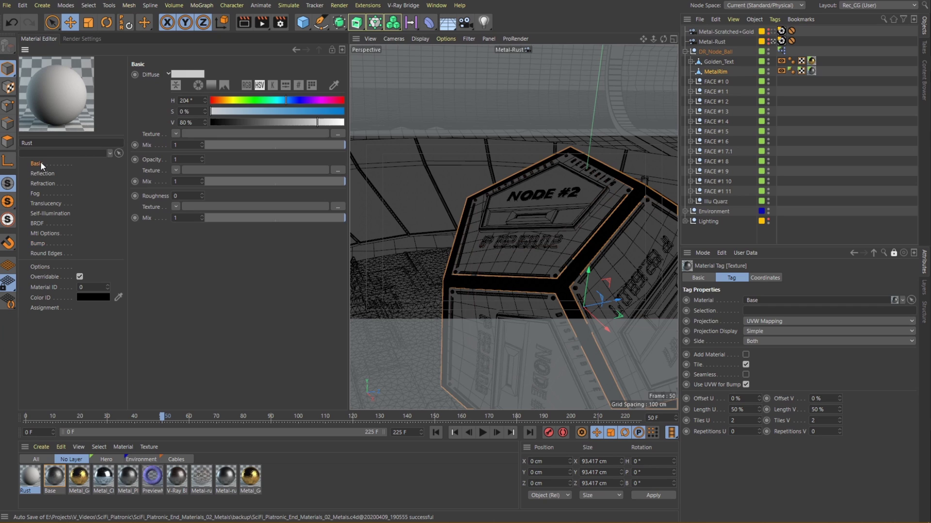
left_click(175, 133)
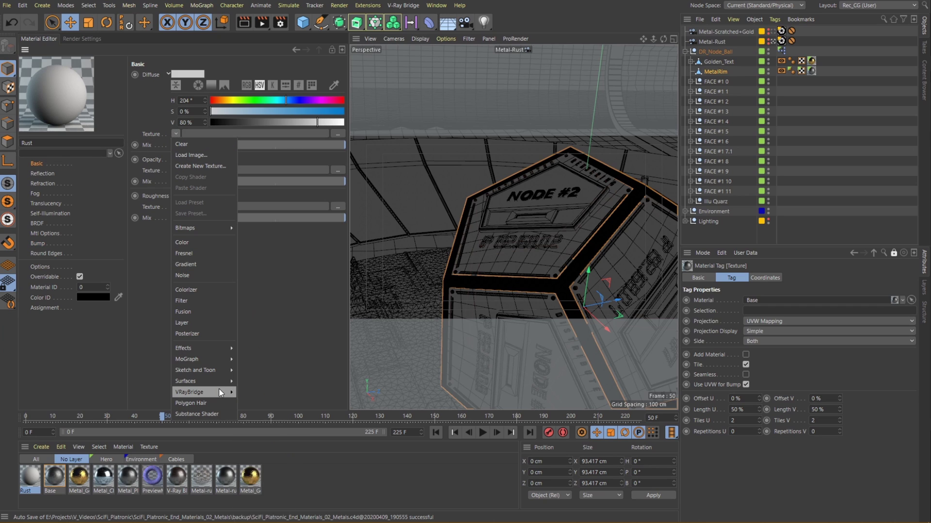
mouse_move(208, 392)
left_click(290, 340)
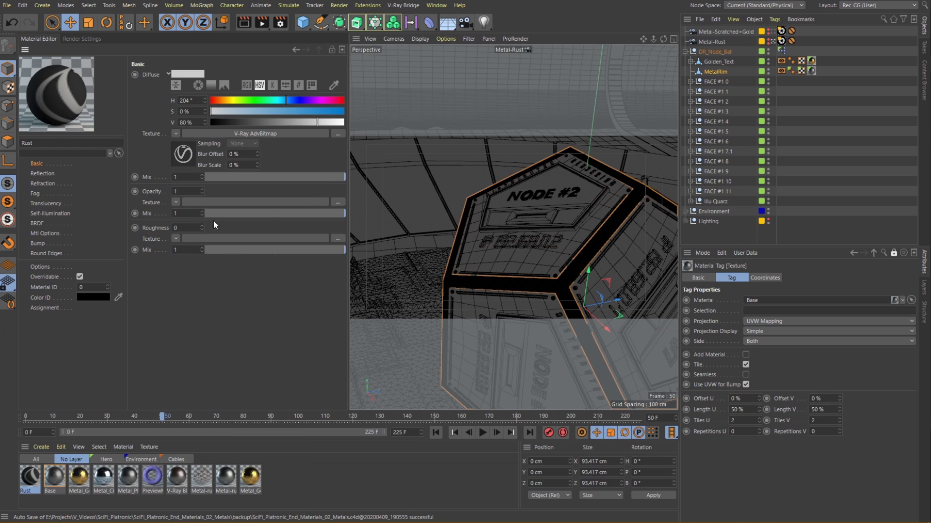
left_click(184, 160)
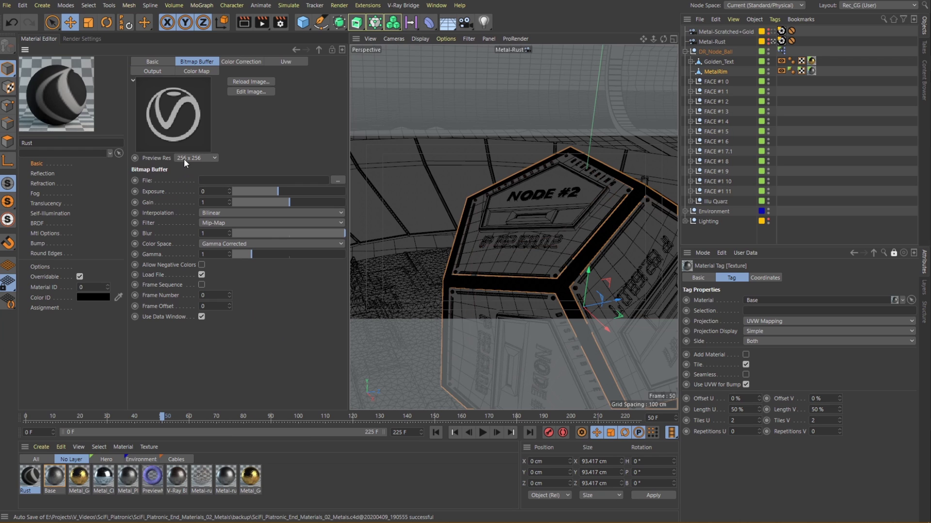
left_click(338, 181)
left_click(564, 82)
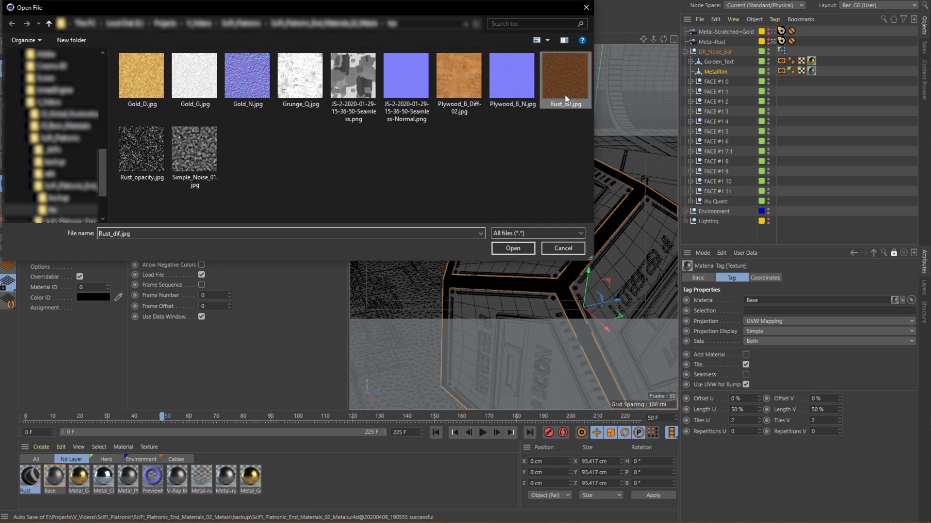
left_click(511, 248)
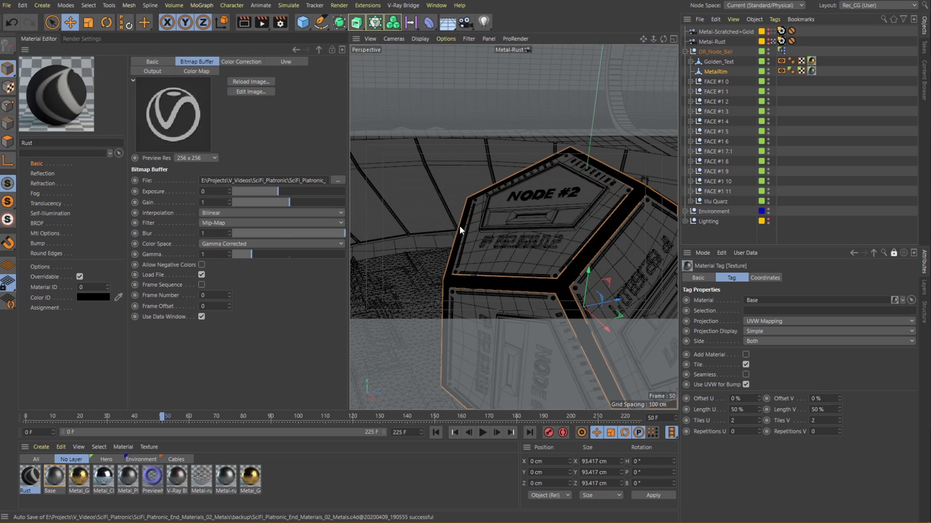
Tint Rust's reflection brown at 36%, unlock IOR, set Fresnel IOR 60 and glossiness 0.89
left_click(56, 165)
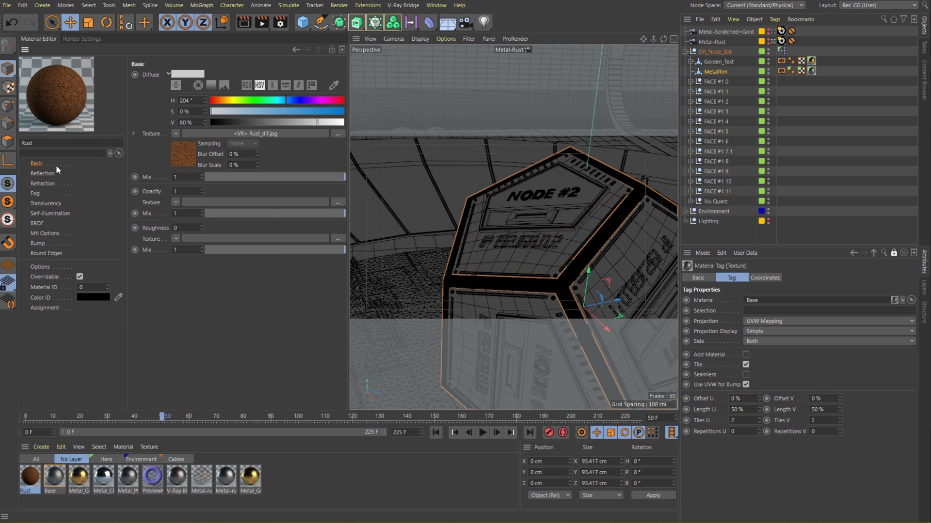
left_click(53, 172)
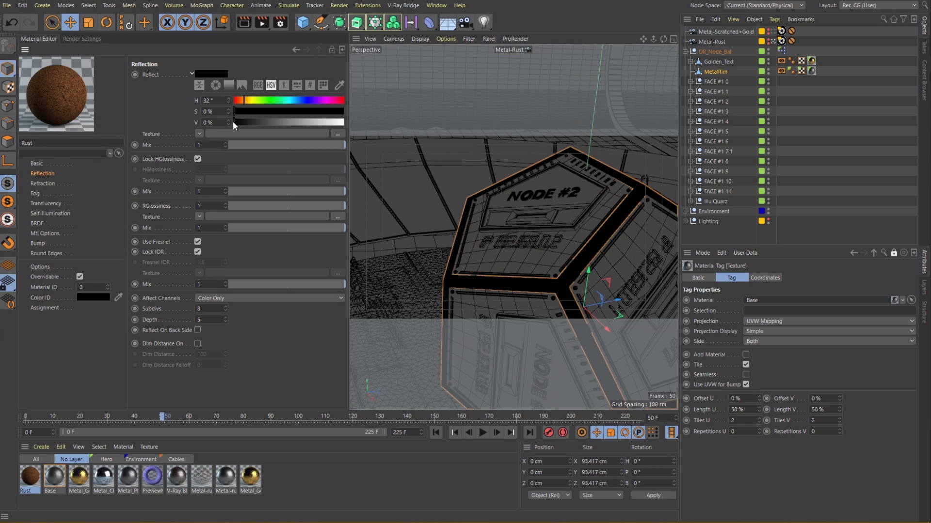
left_click_drag(233, 121, 274, 120)
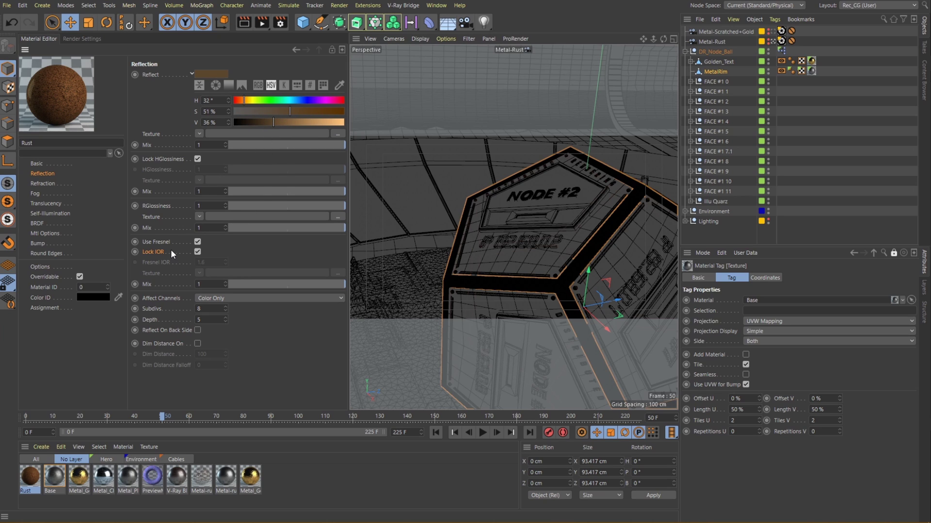
left_click(197, 251)
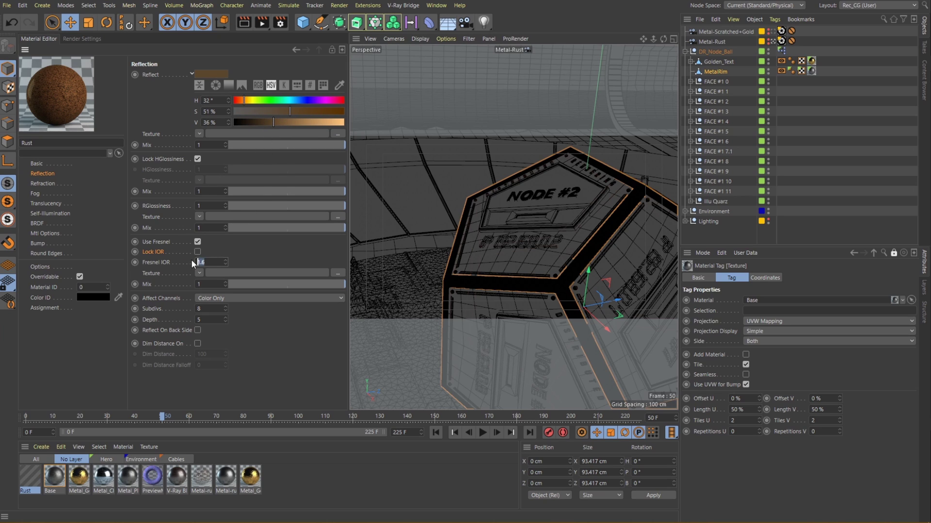
type("60")
key("Return")
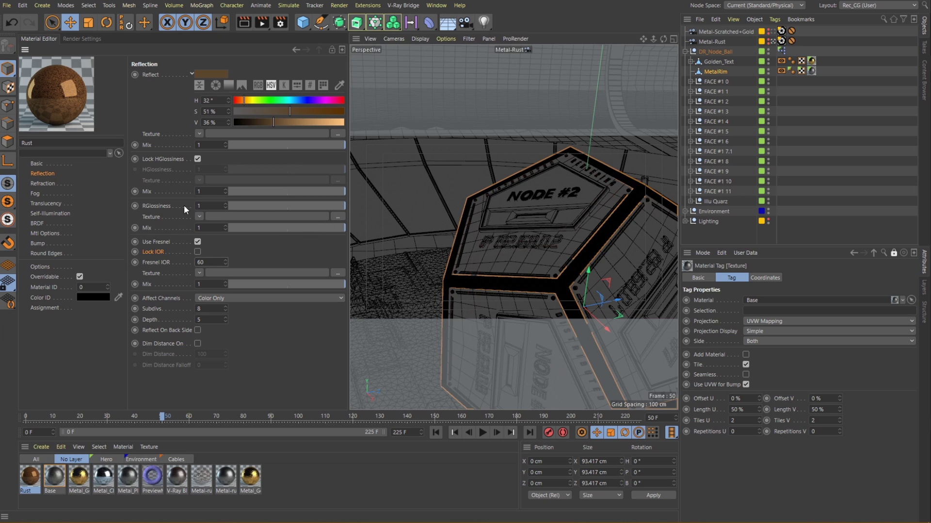
left_click_drag(225, 202, 224, 205)
left_click(55, 163)
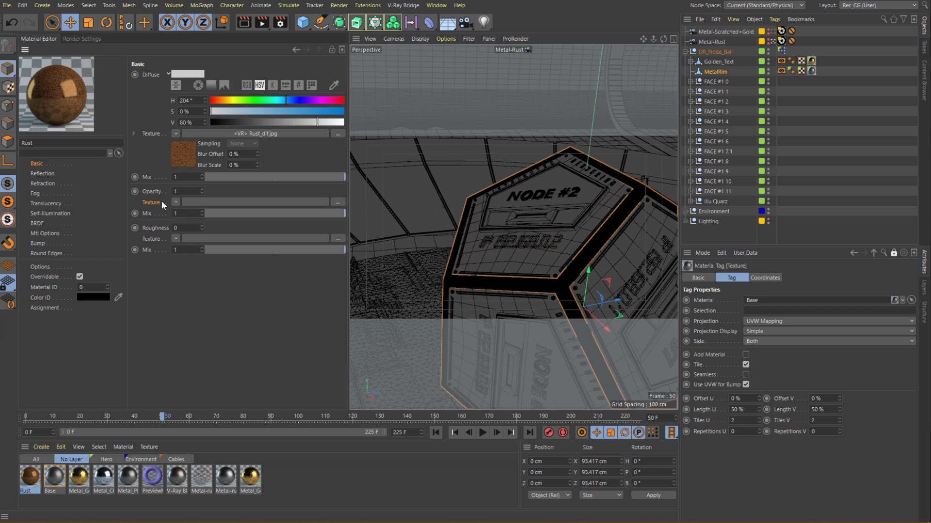
Load Rust_opacity.jpg into a V-Ray AdvBitmap as Rust's opacity texture
left_click(175, 202)
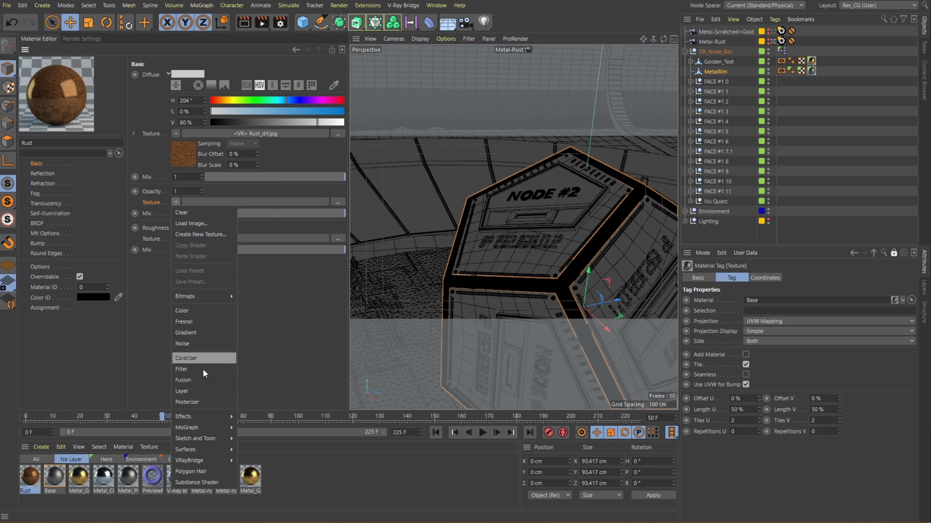
mouse_move(202, 451)
mouse_move(228, 462)
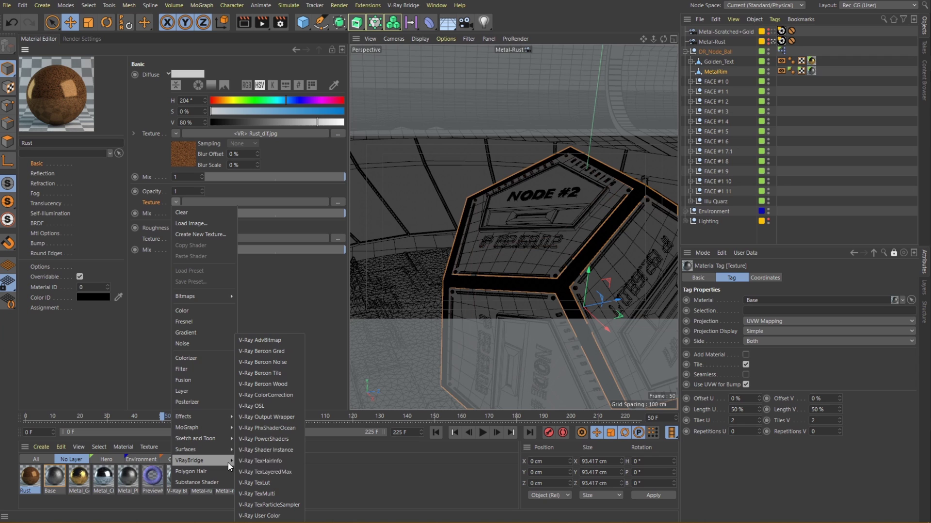
left_click(266, 337)
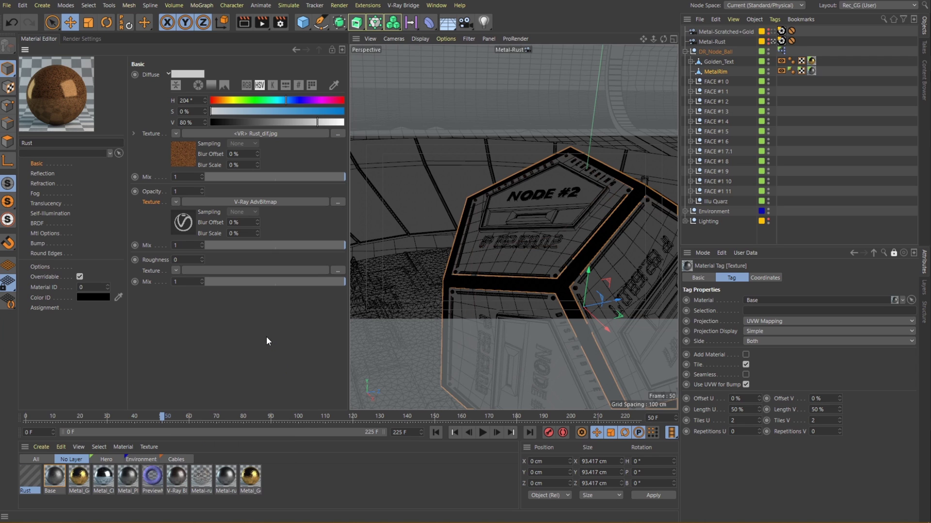
left_click(183, 222)
left_click(335, 180)
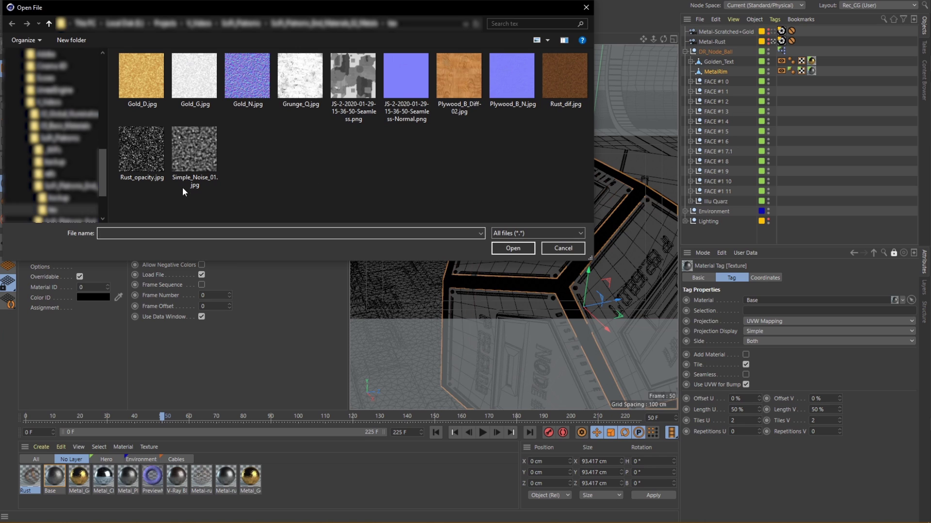
left_click(155, 164)
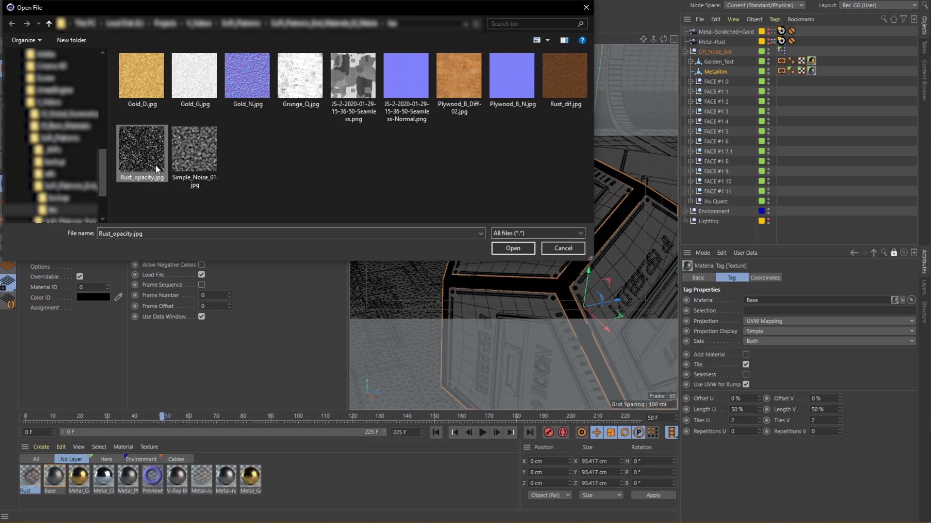
left_click(531, 247)
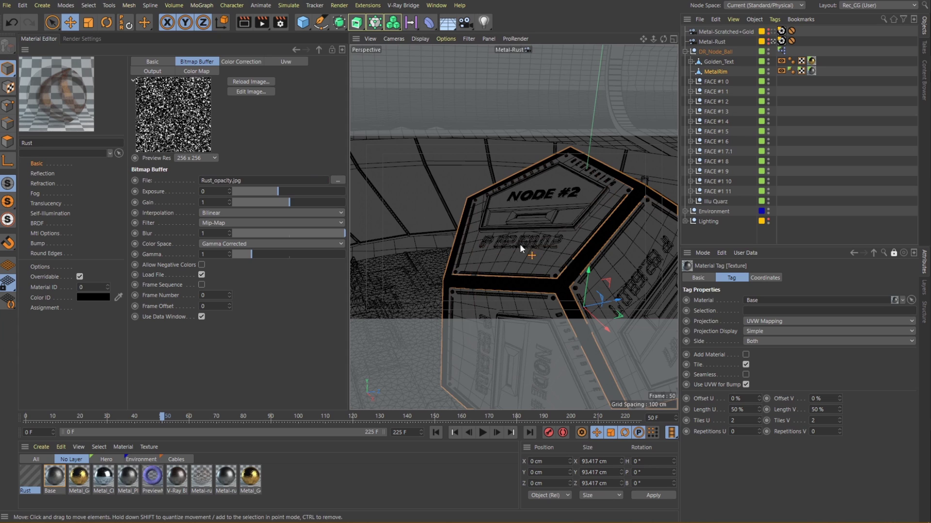
Create a V-Ray Blend Material with Base underneath and Rust as the enabled ninth coat
left_click(64, 164)
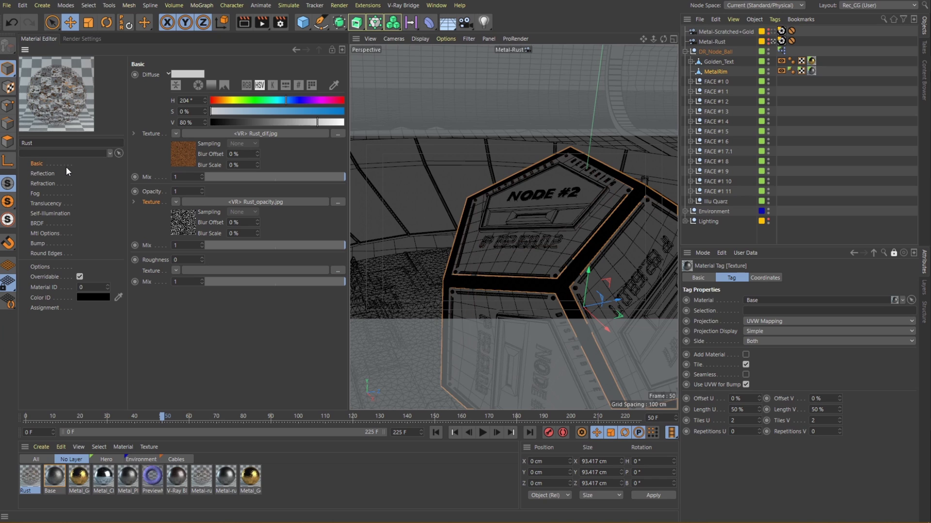
left_click(45, 447)
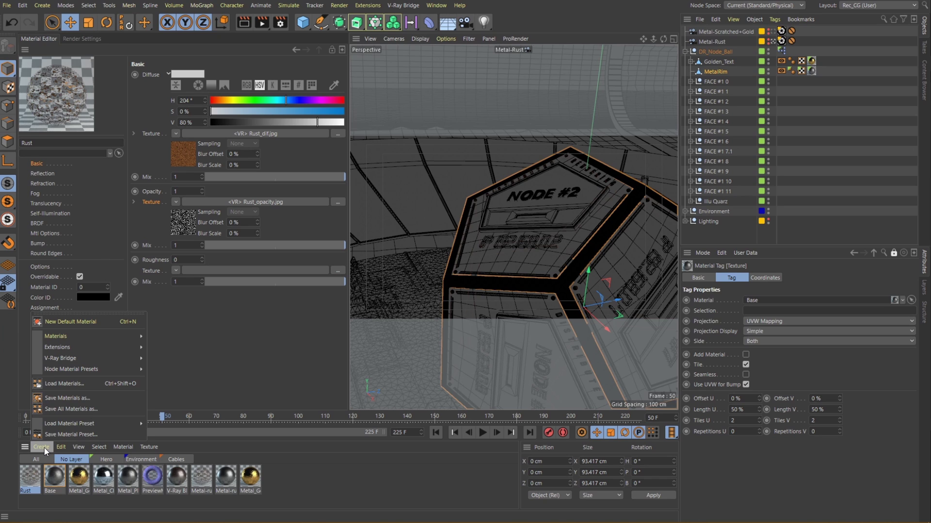
mouse_move(48, 365)
left_click(212, 363)
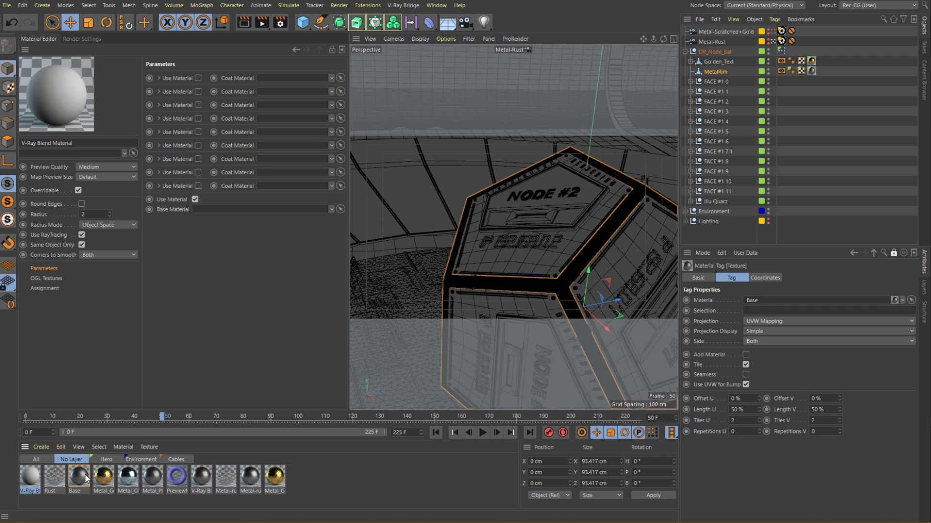
left_click_drag(88, 479, 220, 210)
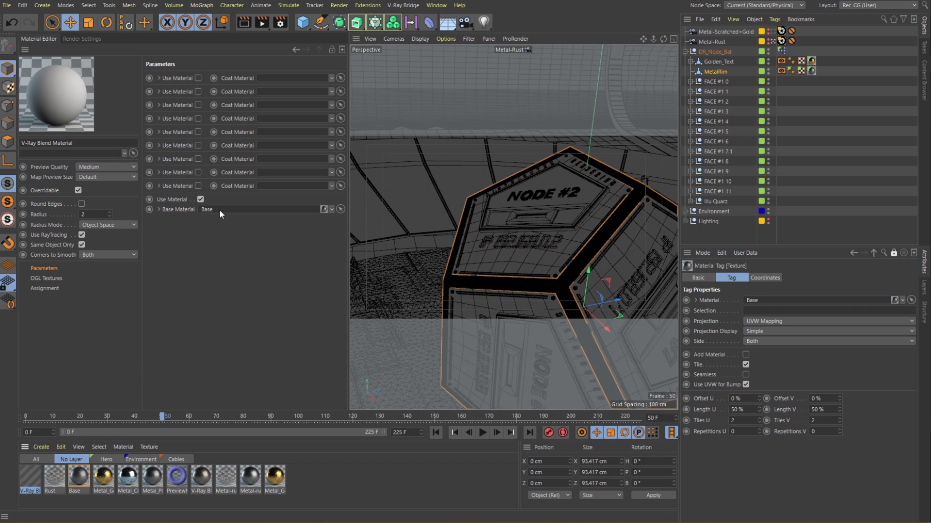
left_click(198, 186)
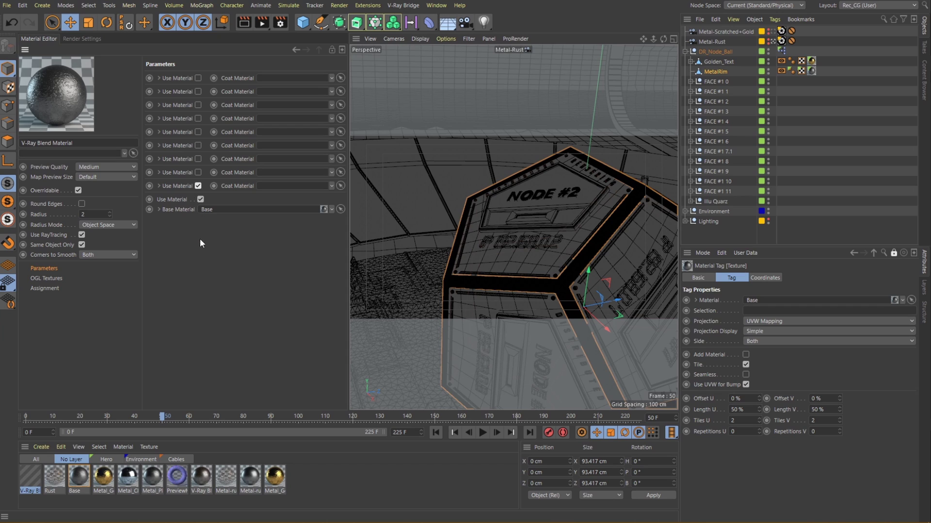
left_click_drag(54, 478, 298, 190)
left_click_drag(297, 188, 297, 188)
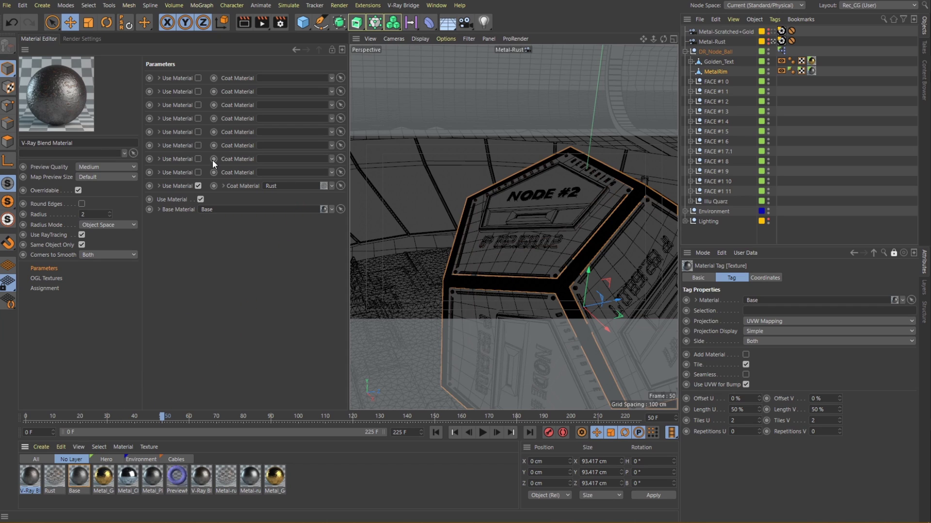
left_click_drag(71, 99, 566, 104)
Drop the V-Ray Blend Material onto MetalRim's material tag
left_click_drag(823, 72, 813, 71)
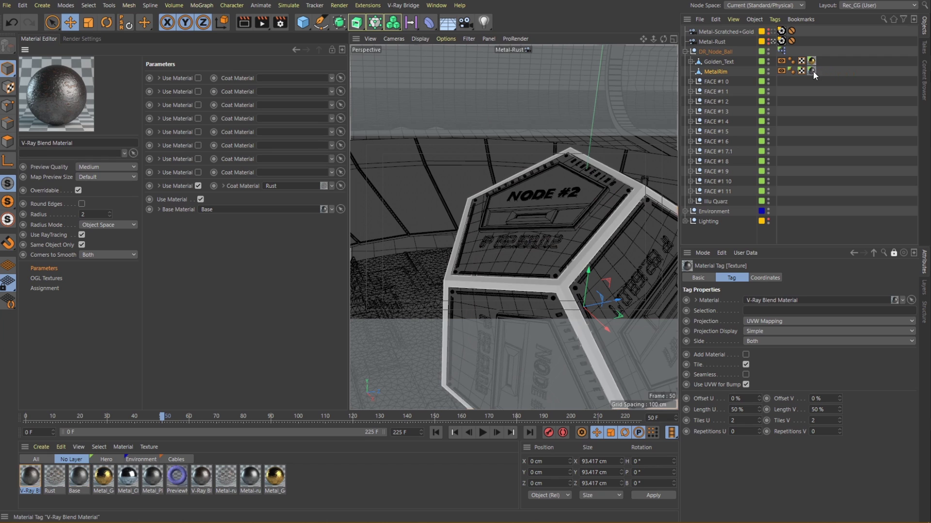